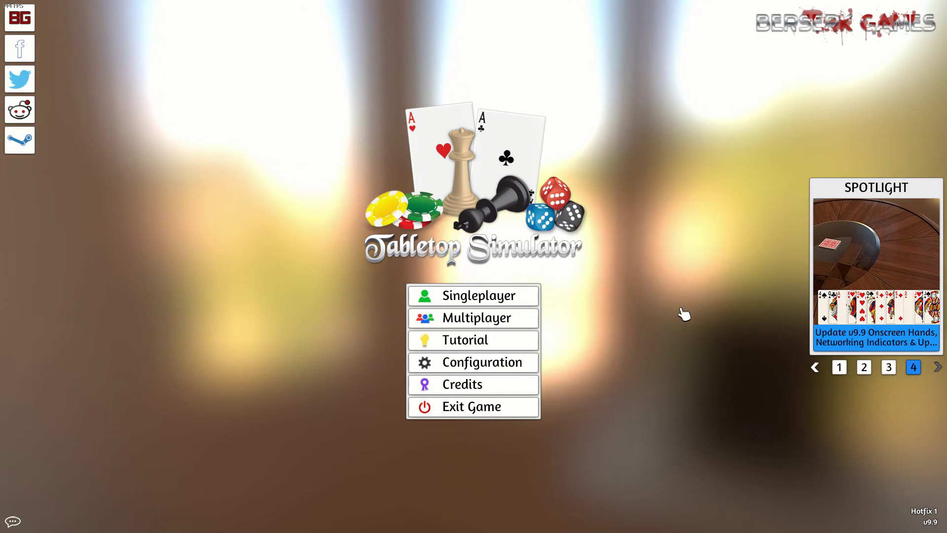
Start a singleplayer session and close the games selection window
click(490, 305)
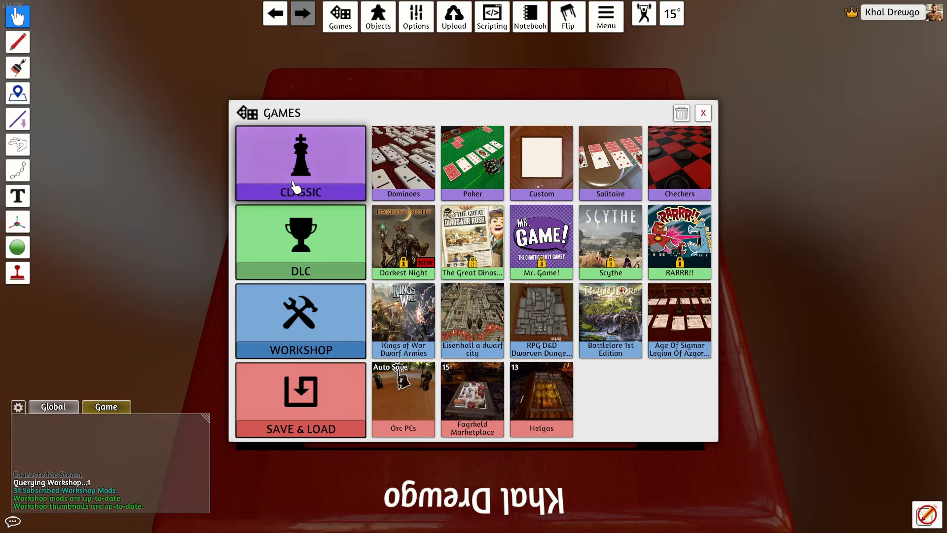
click(318, 185)
click(266, 163)
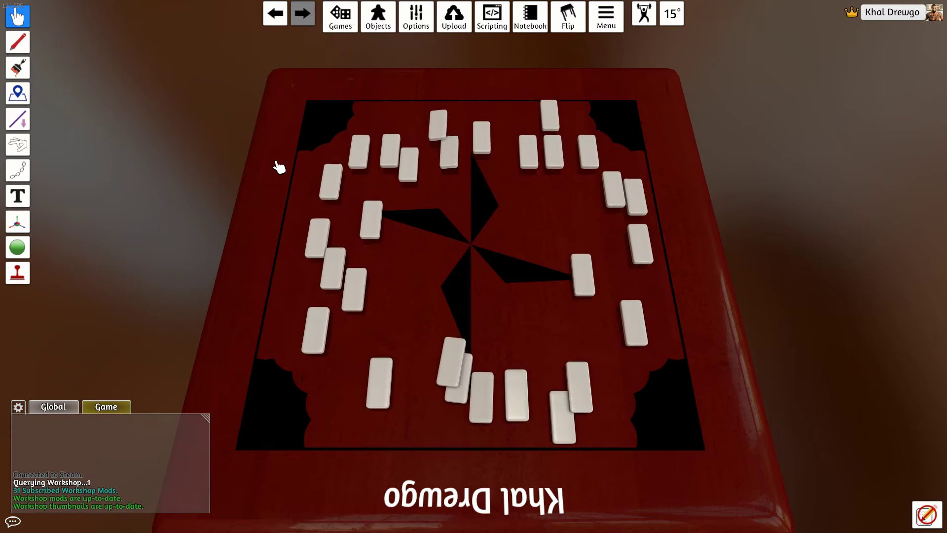
Replace the red square table with the Custom Square table
drag(583, 303, 632, 239)
drag(573, 321, 563, 388)
drag(512, 330, 559, 340)
click(383, 26)
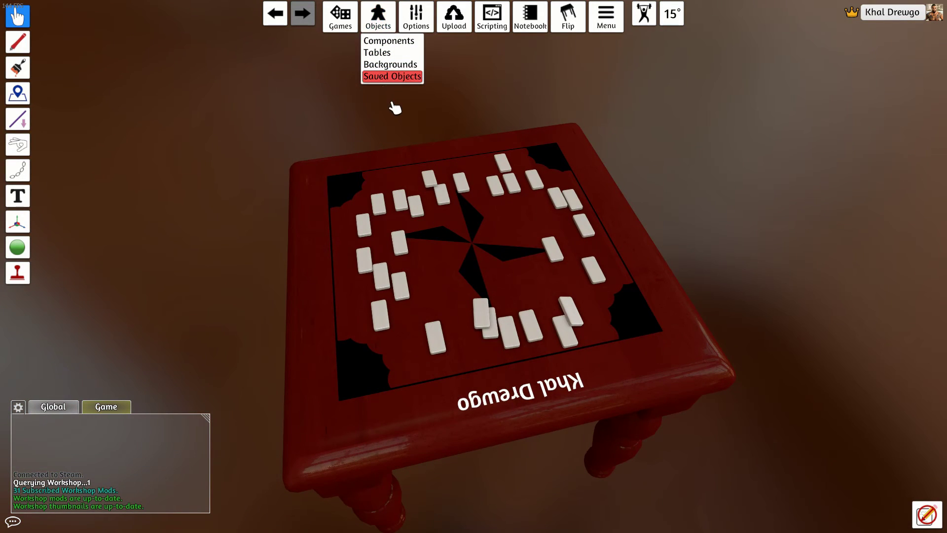
click(384, 57)
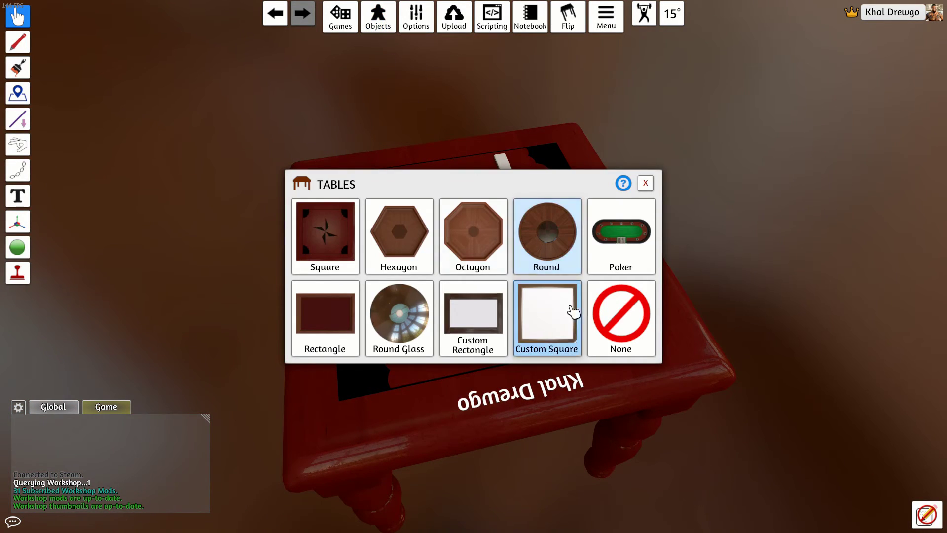
click(568, 321)
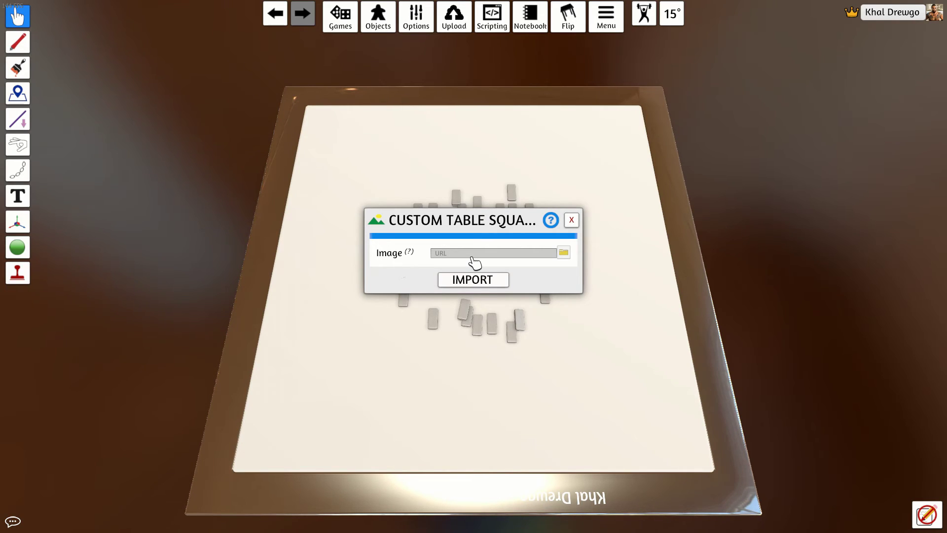
Switch to Chrome, browse the "d&d maps" image results and open the preview of the Zagig's Bridge map
key(alt+Tab)
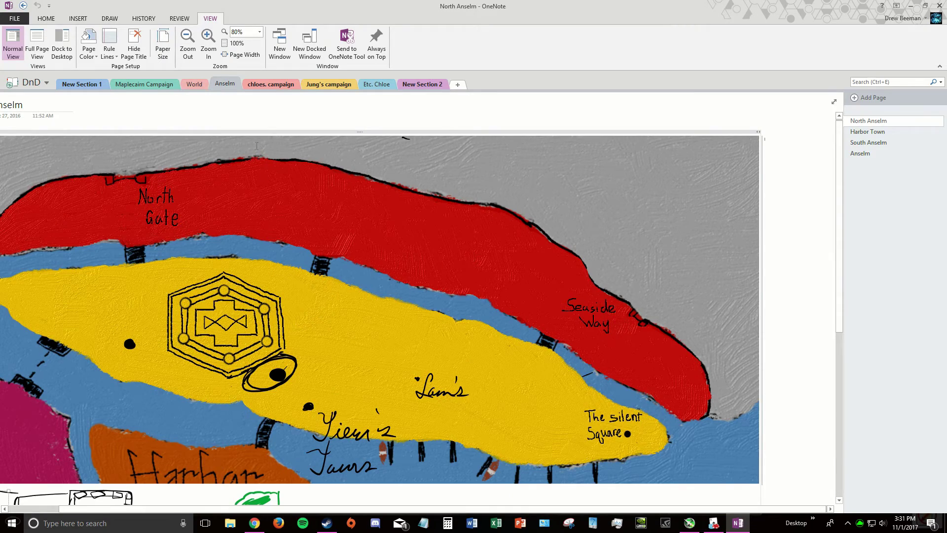
click(254, 523)
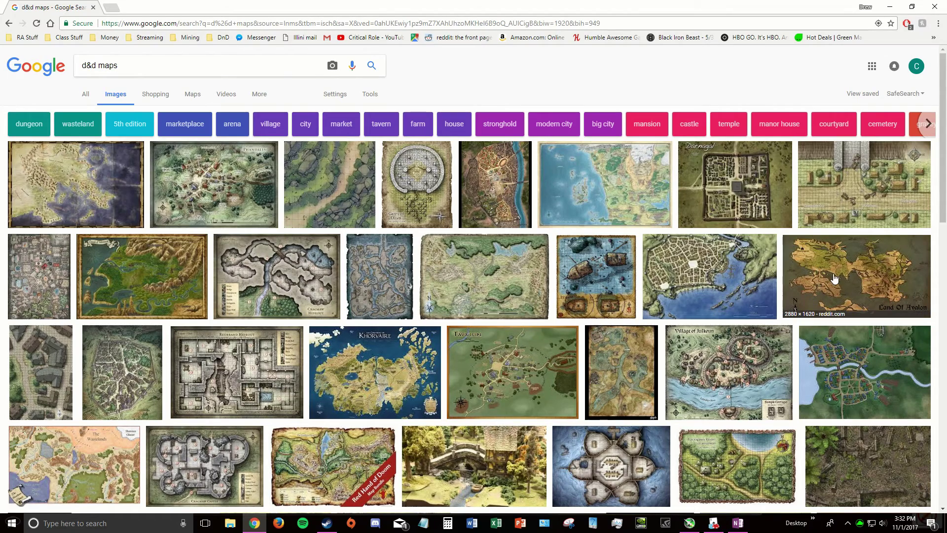
scroll(766, 309, down, 2)
scroll(766, 309, down, 1)
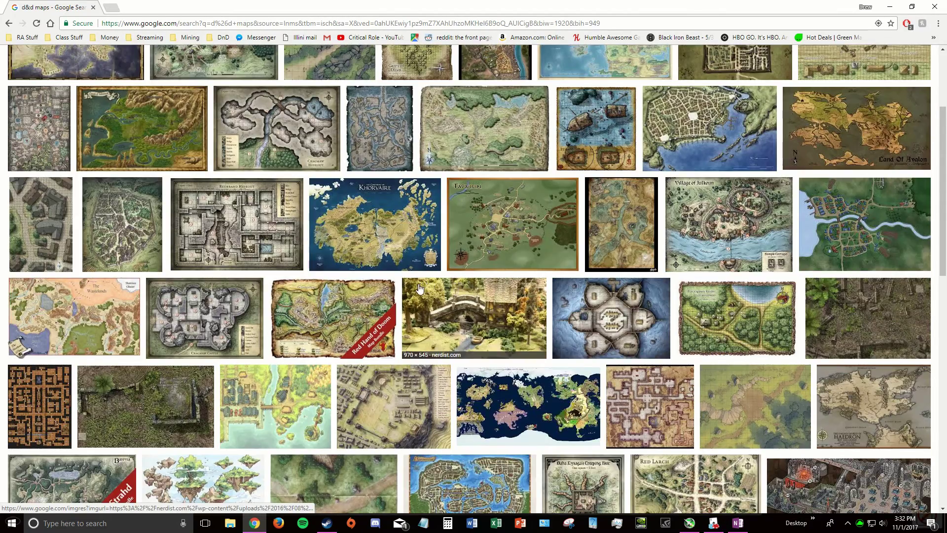
scroll(419, 291, down, 2)
scroll(196, 225, up, 5)
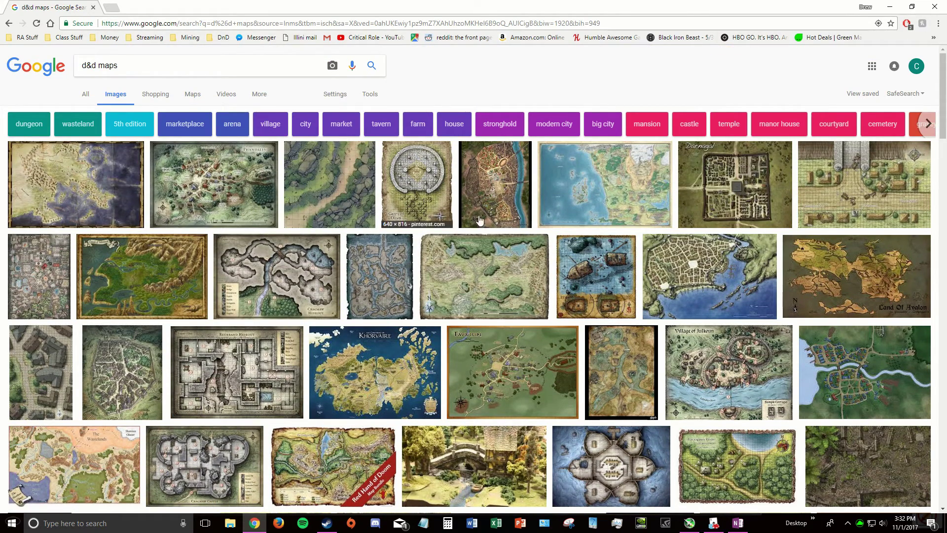
click(851, 188)
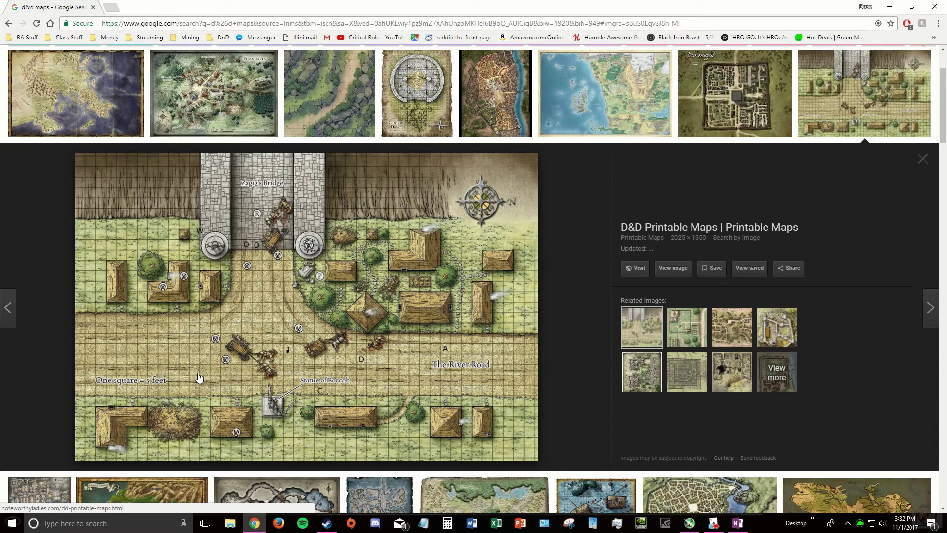
Open the map's source page and its full-size image in new tabs, and display the ZagigBridge.jpg image
middle_click(193, 257)
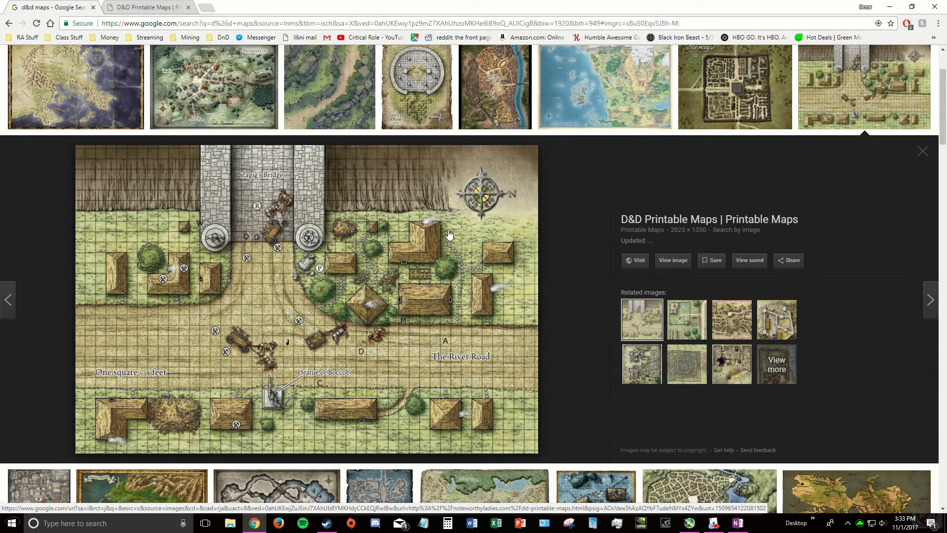
right_click(275, 291)
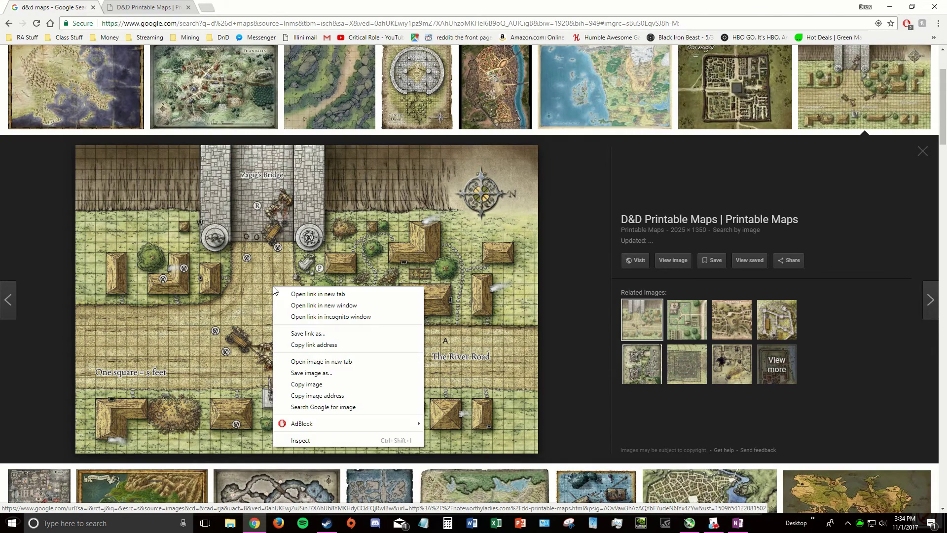
click(308, 361)
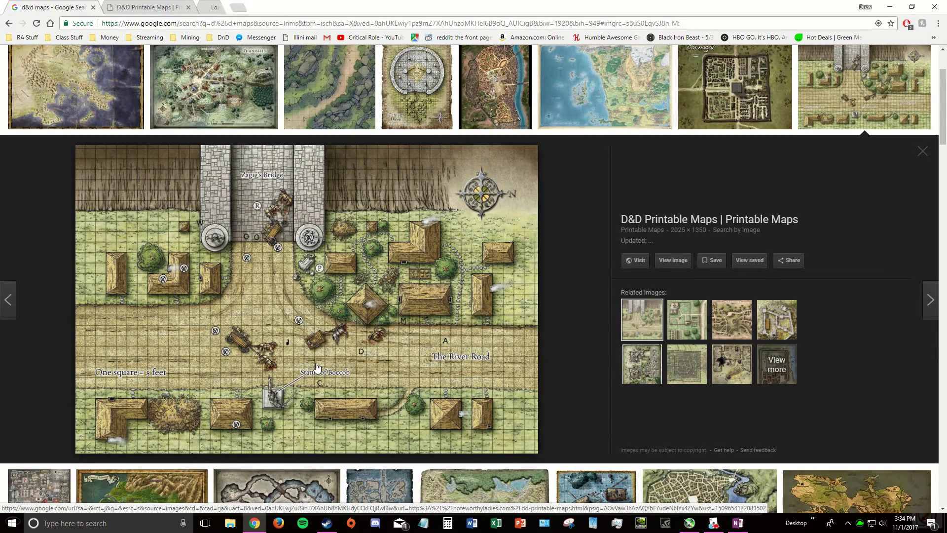
click(236, 6)
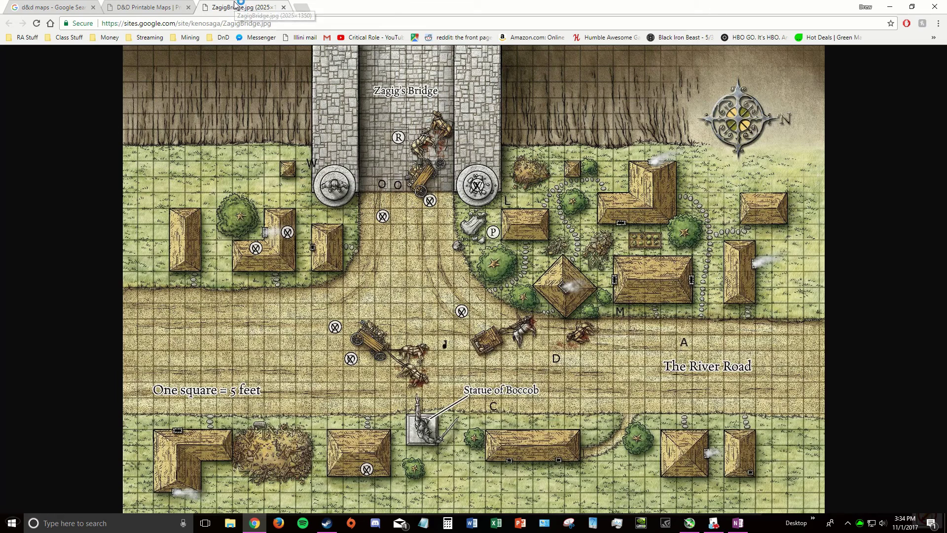
Copy the URL of ZagigBridge.jpg and import it in Tabletop Simulator as the custom square table's image
click(285, 23)
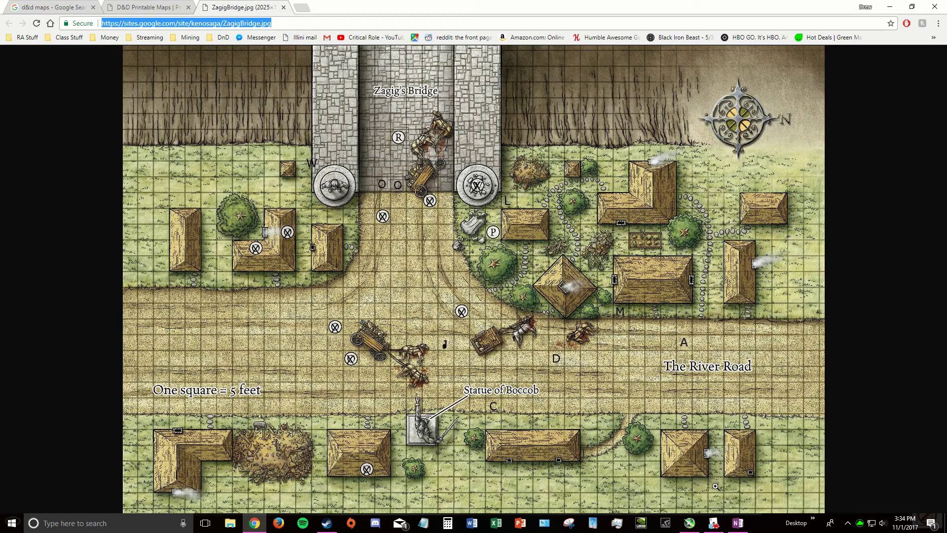
click(714, 523)
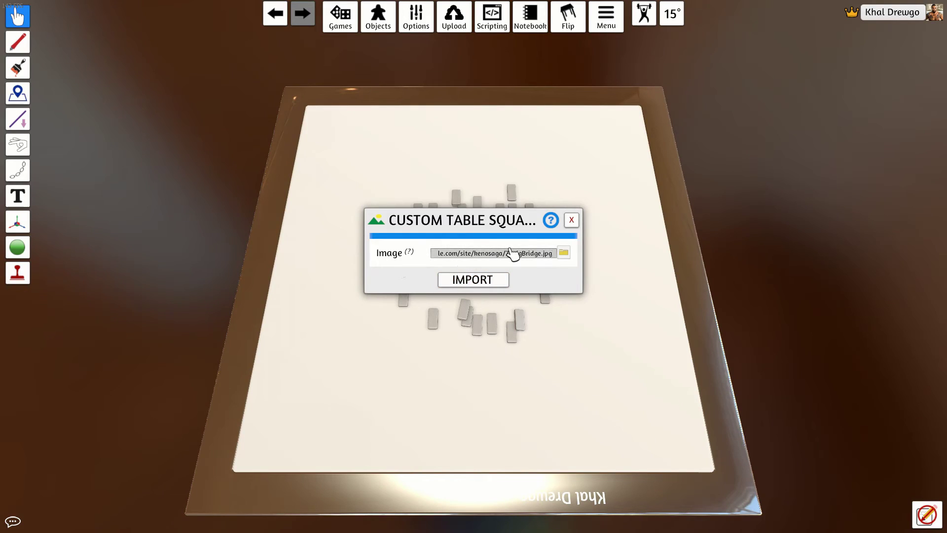
click(494, 279)
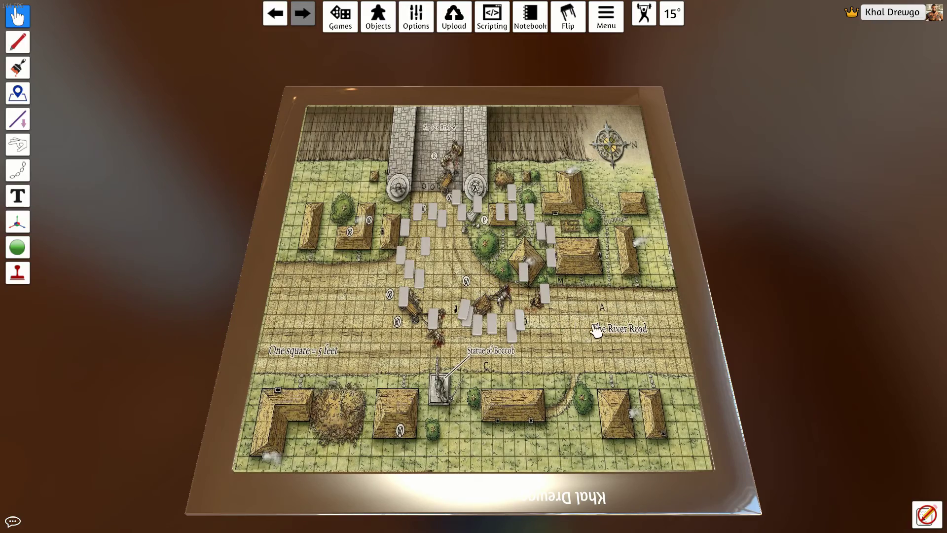
Select all the dominoes lying on the map table and delete them
drag(656, 351, 433, 279)
drag(393, 330, 561, 364)
drag(358, 304, 383, 248)
drag(333, 143, 608, 394)
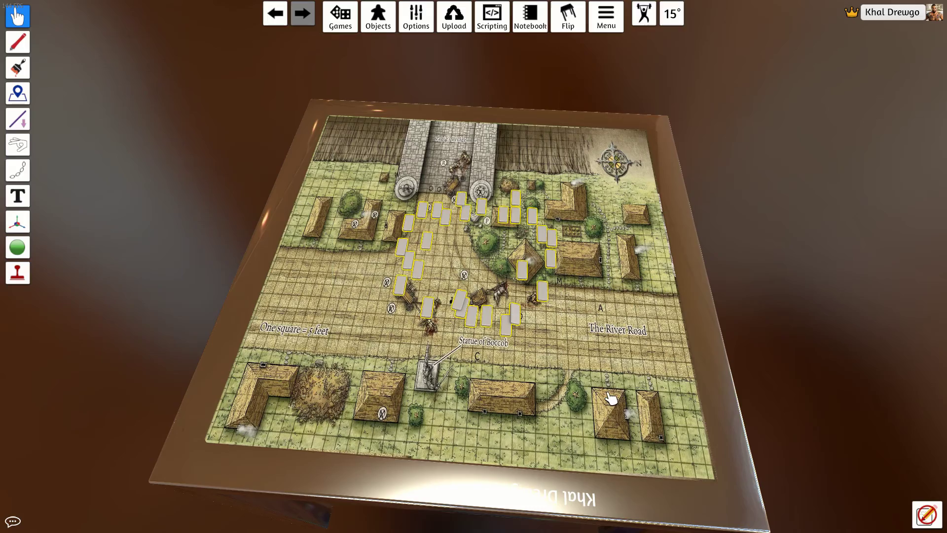
key(Delete)
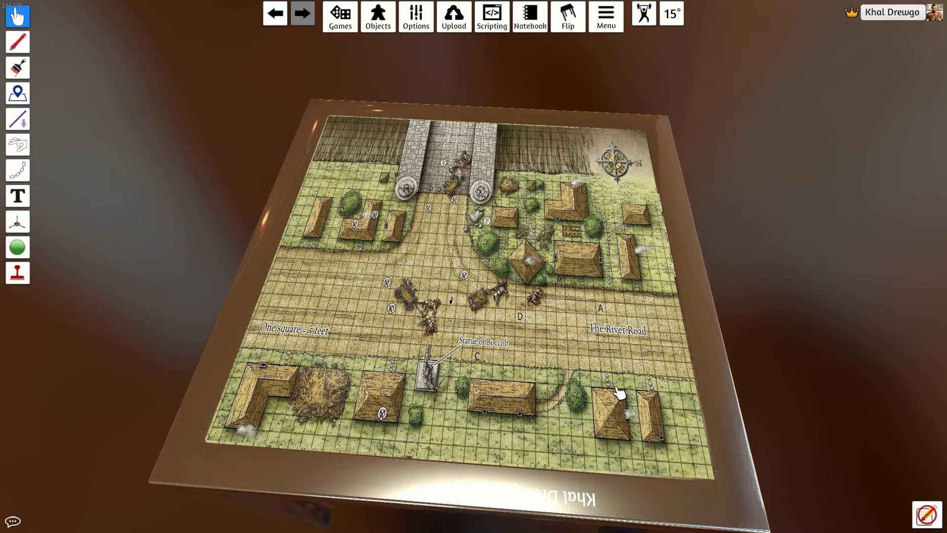
Place the saved object The Protectors at the map's edge beside the westernmost house and close the saved objects list
mouse_move(573, 375)
mouse_down()
mouse_move(499, 310)
mouse_move(395, 258)
mouse_move(327, 266)
mouse_move(582, 363)
mouse_move(628, 362)
mouse_move(603, 376)
mouse_move(584, 373)
mouse_up()
scroll(473, 341, up, 3)
click(378, 18)
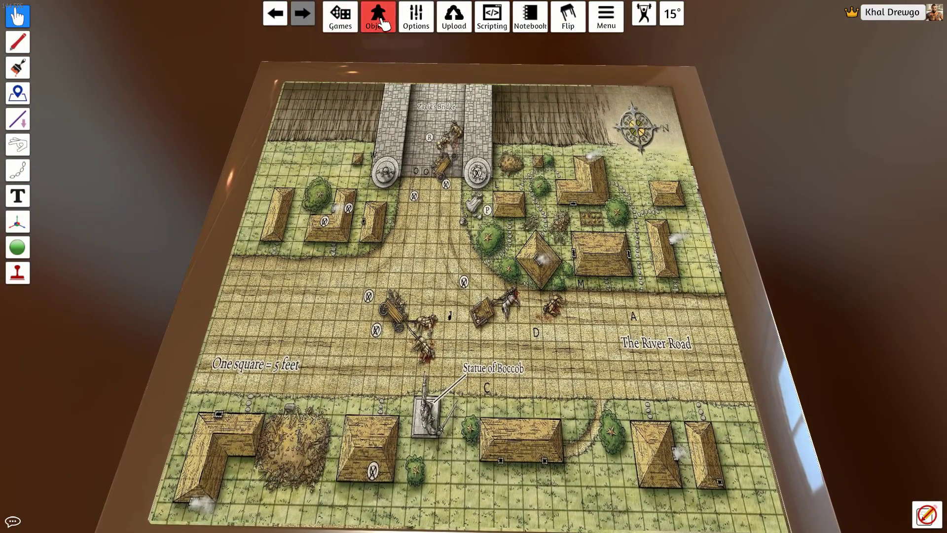
click(392, 76)
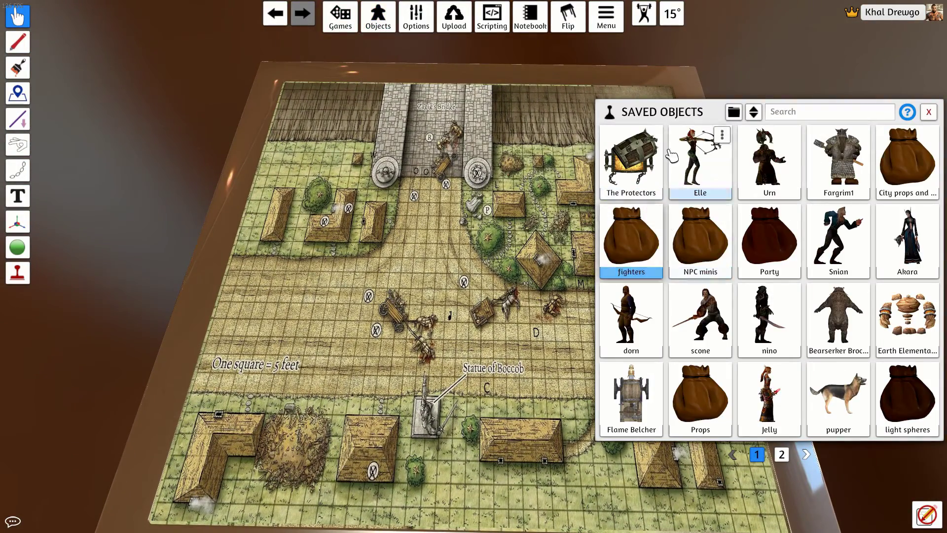
drag(632, 158, 262, 232)
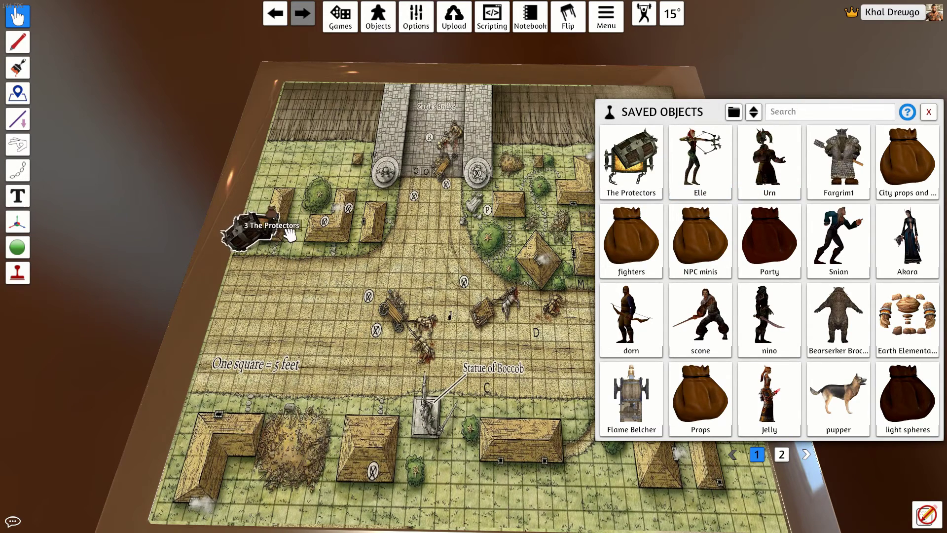
click(929, 112)
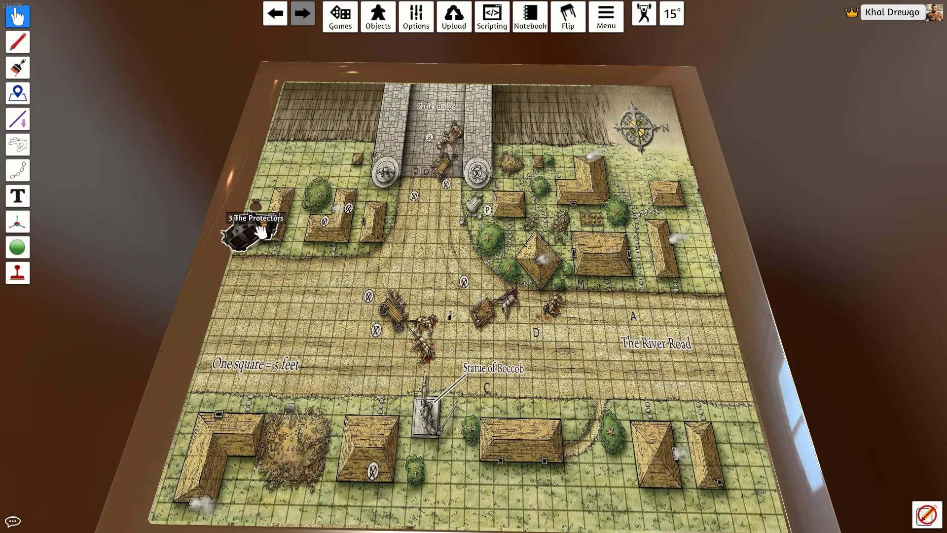
Take the character minis out of The Protectors chest and stand them on the road beside the wrecked cart
scroll(419, 303, up, 5)
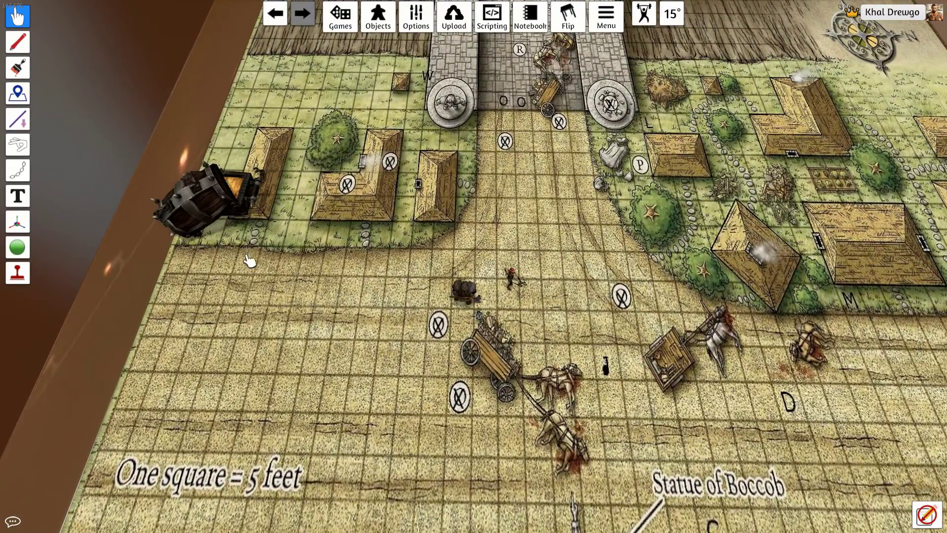
drag(217, 195, 419, 297)
drag(437, 364, 493, 286)
scroll(493, 286, up, 3)
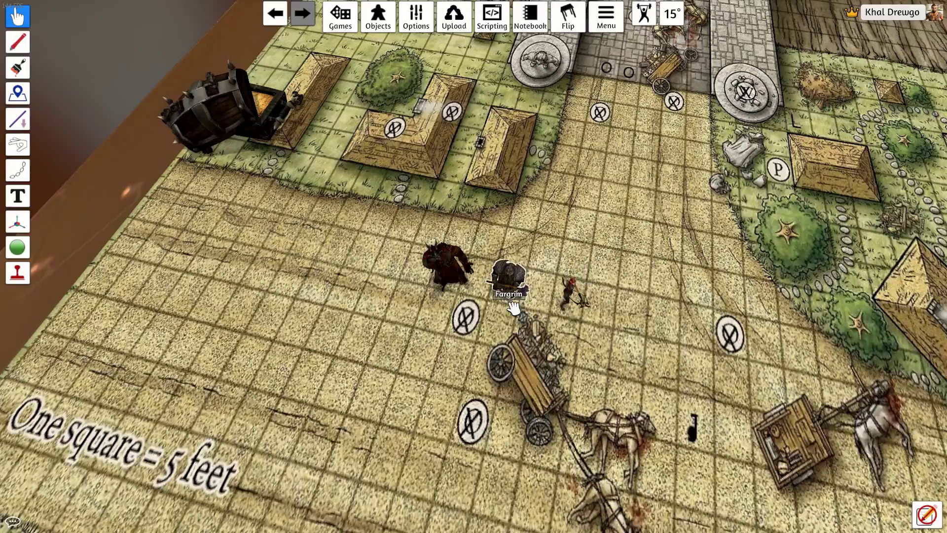
Choose the Custom Square table again so a different map image can be loaded
scroll(576, 303, down, 5)
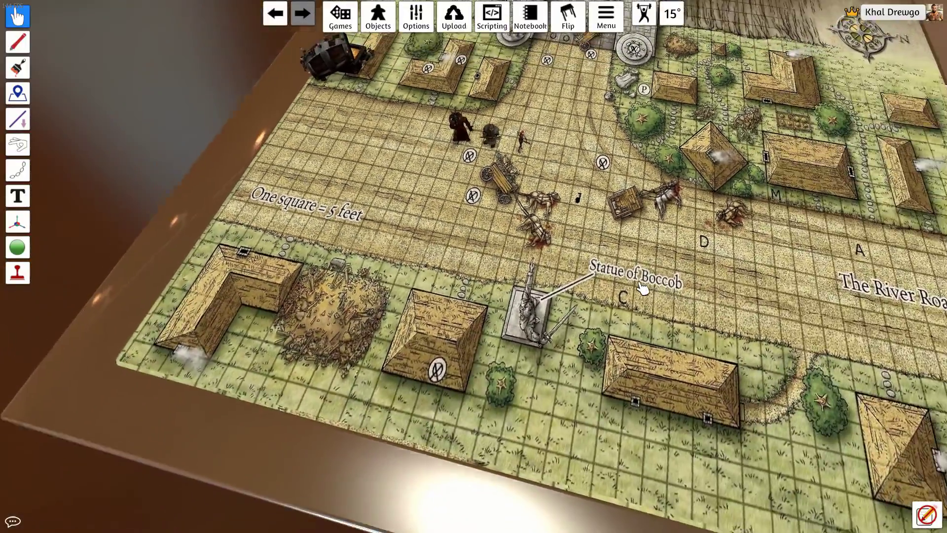
scroll(643, 288, down, 3)
drag(600, 291, 634, 245)
key(w)
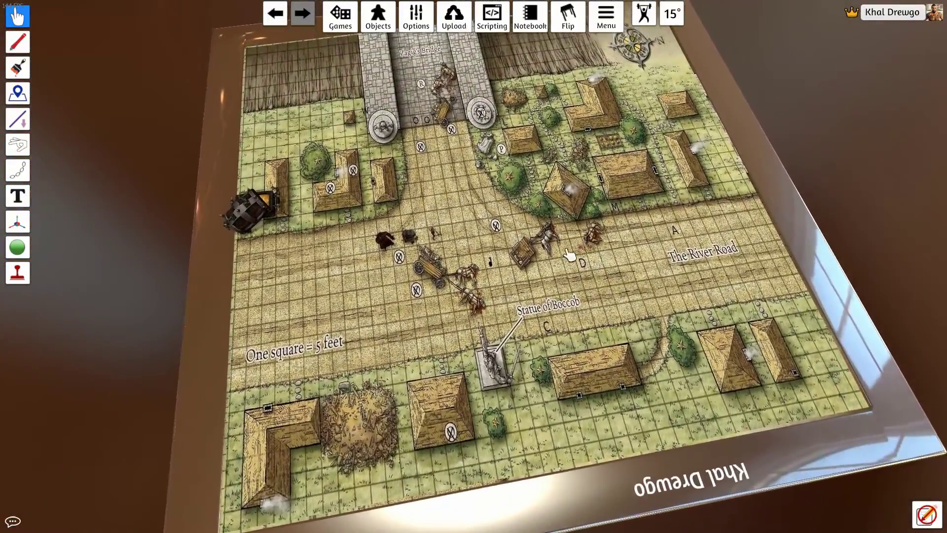
drag(570, 256, 558, 306)
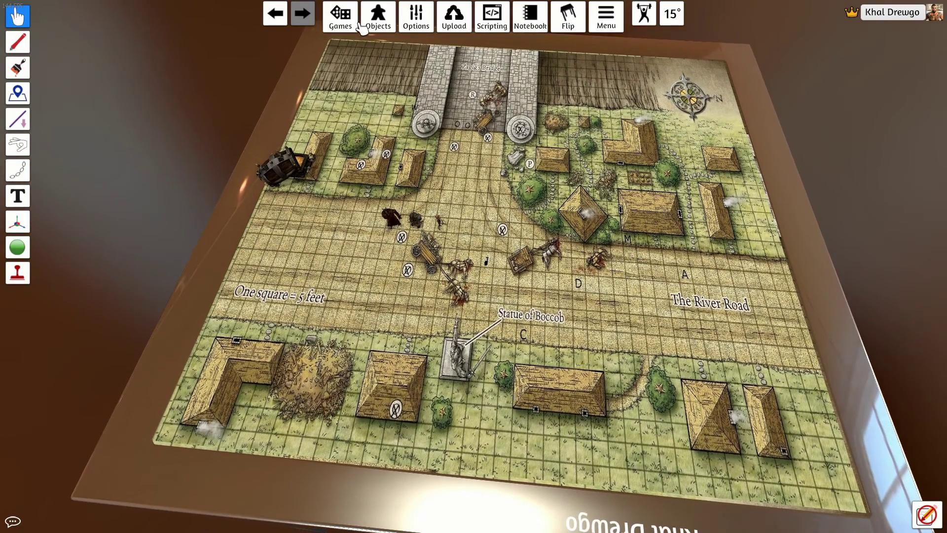
click(378, 17)
click(385, 55)
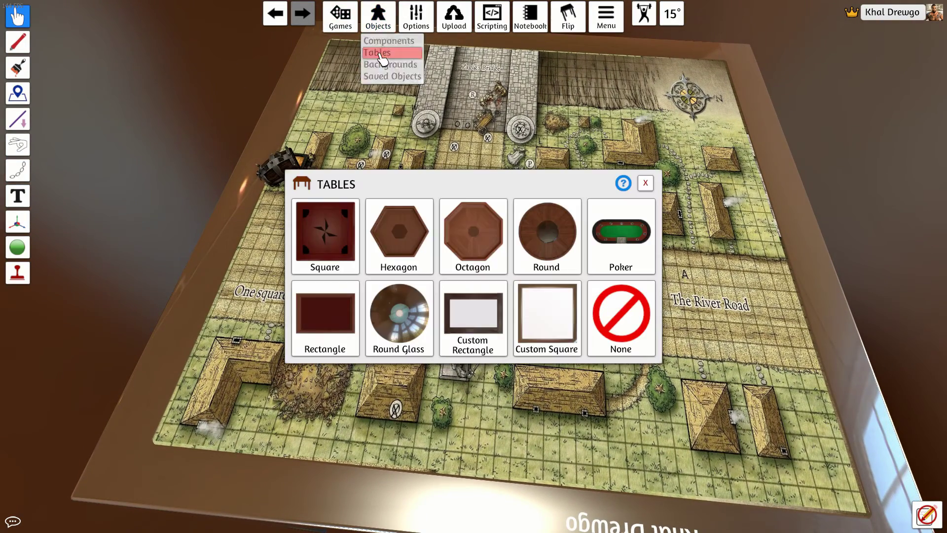
click(546, 353)
Return to the "d&d maps" image results in Chrome and open the preview of the Darnagal city map
key(alt+Tab)
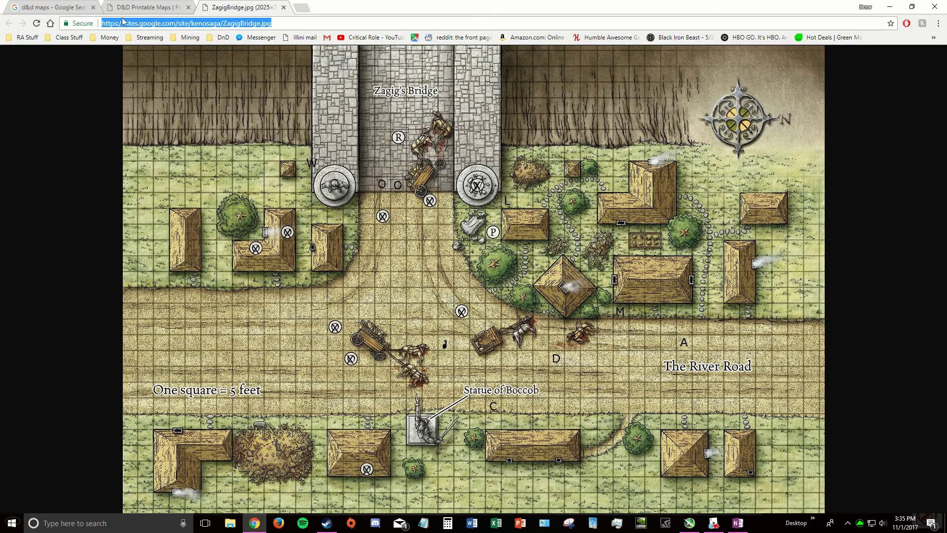
click(77, 5)
scroll(194, 184, up, 1)
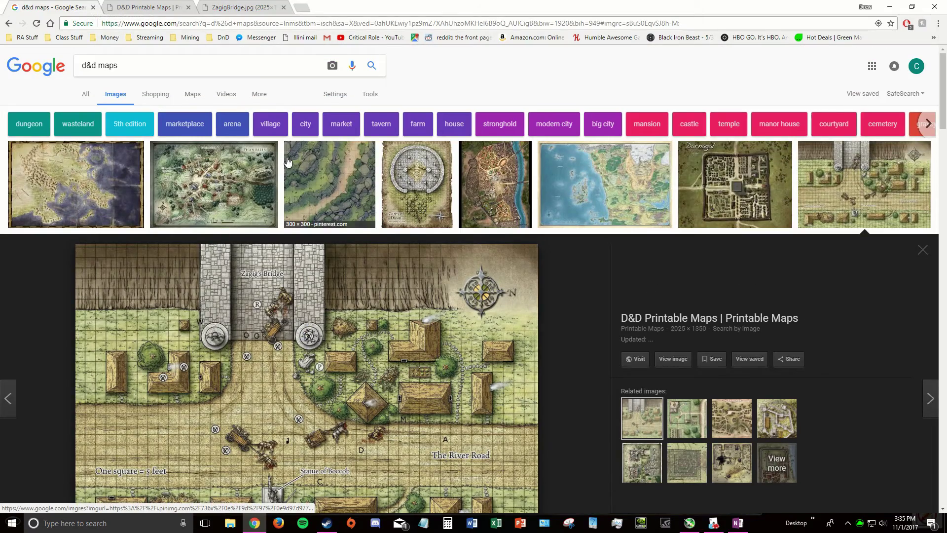
click(735, 192)
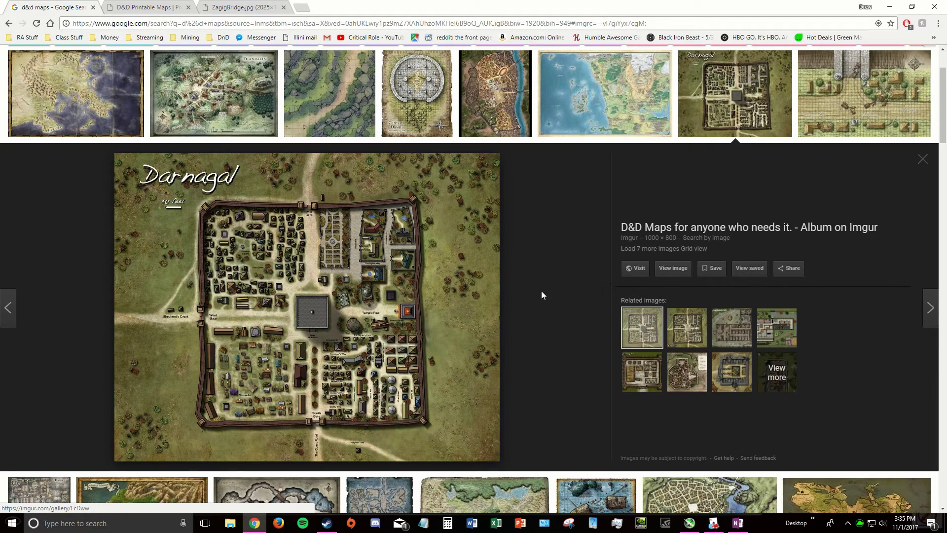
Open the Darnagal map image in its own tab and select its URL
right_click(347, 289)
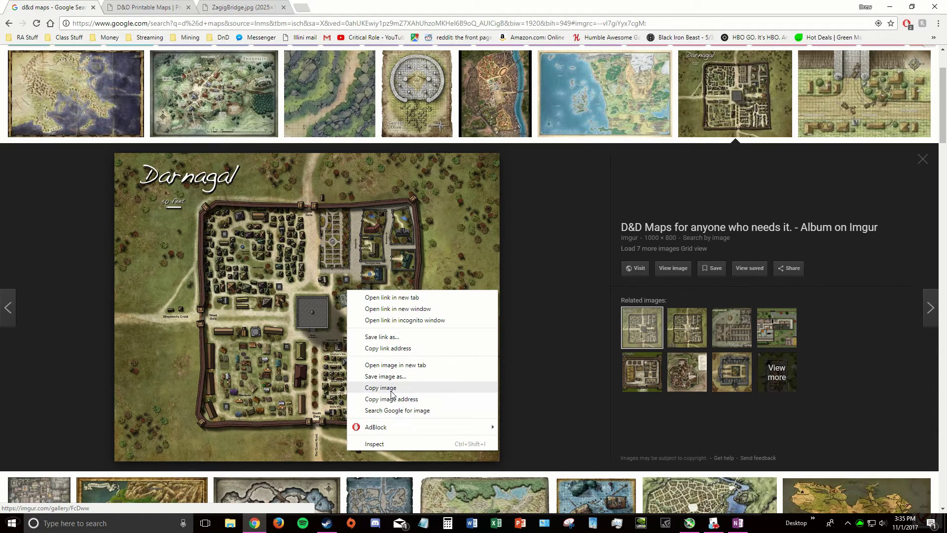
click(395, 364)
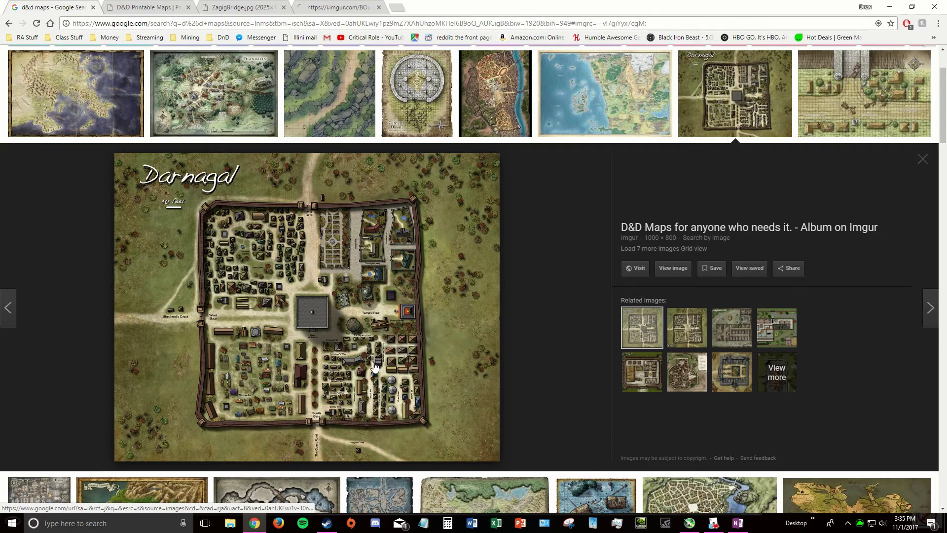
click(345, 7)
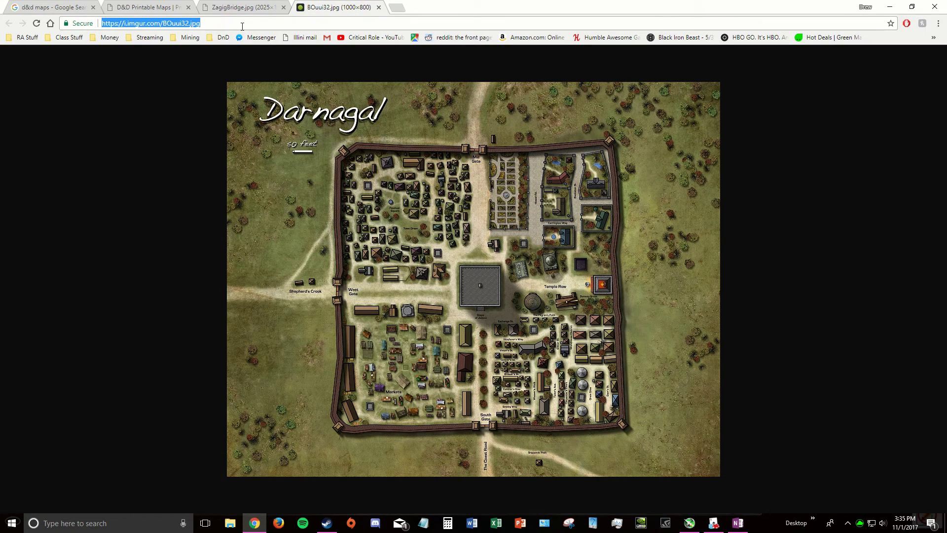
click(716, 524)
click(461, 253)
text(https://i.imgur.com/BOuui32.jpg)
click(471, 280)
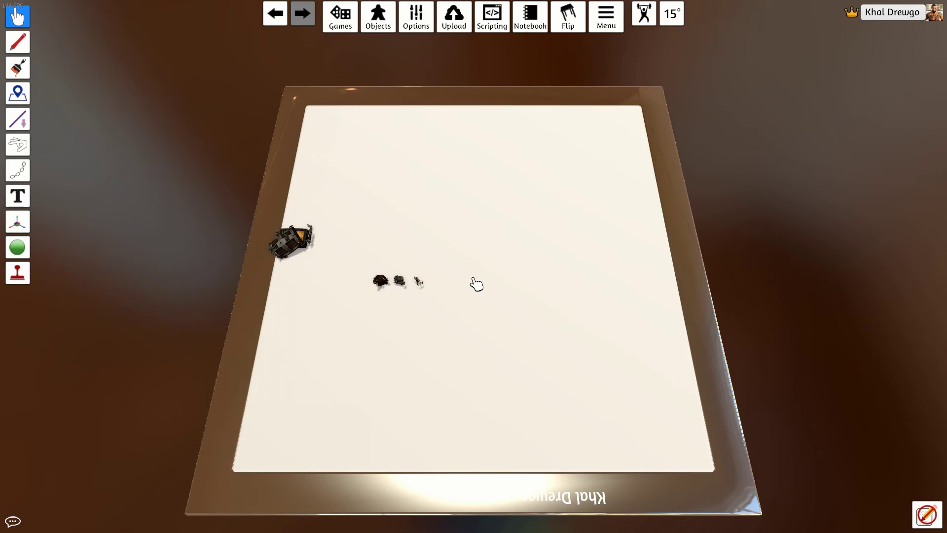
scroll(549, 306, up, 5)
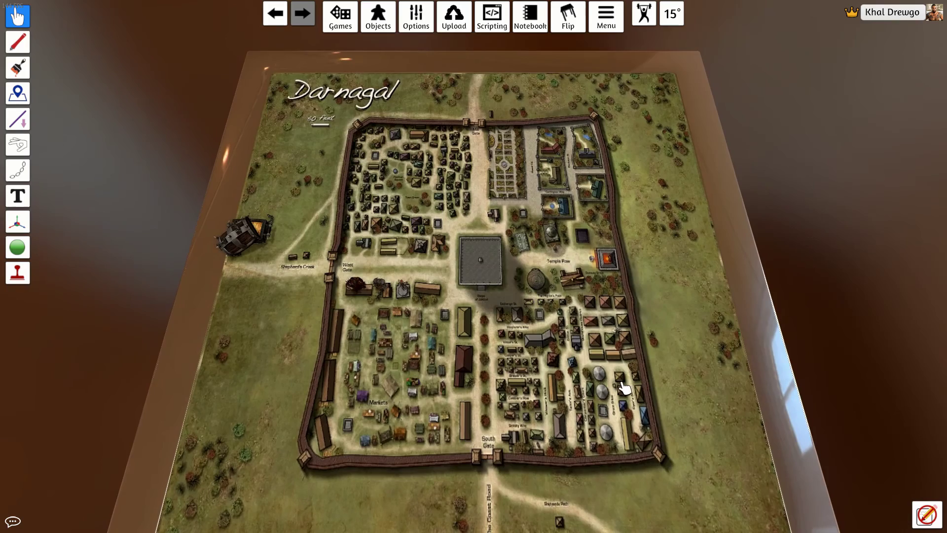
drag(621, 383, 589, 347)
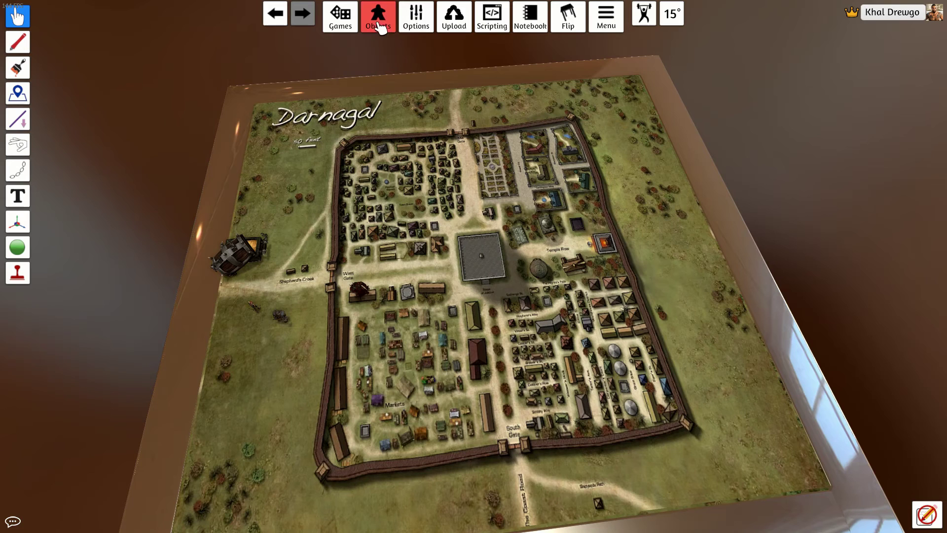
Show square grid lines on the table and reduce the grid size to 0.58 in X and Y
mouse_move(416, 19)
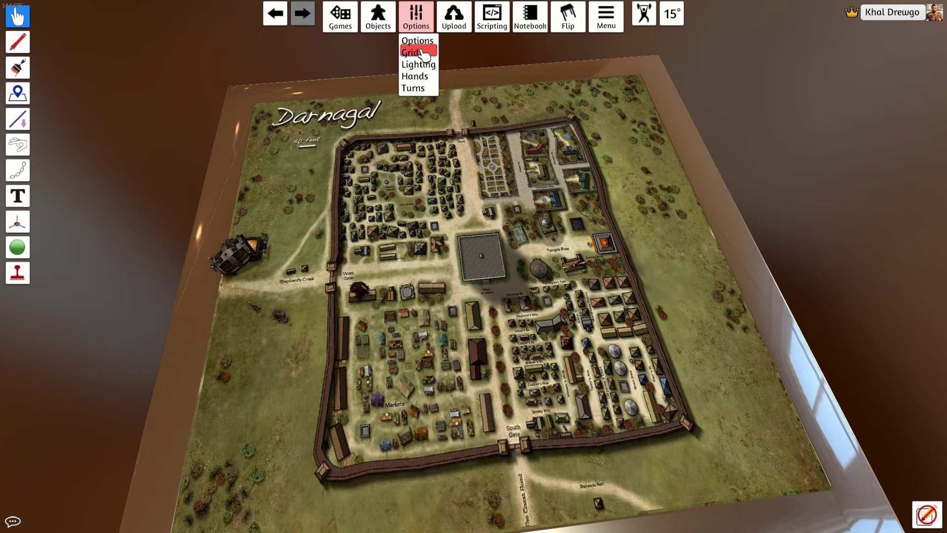
click(416, 52)
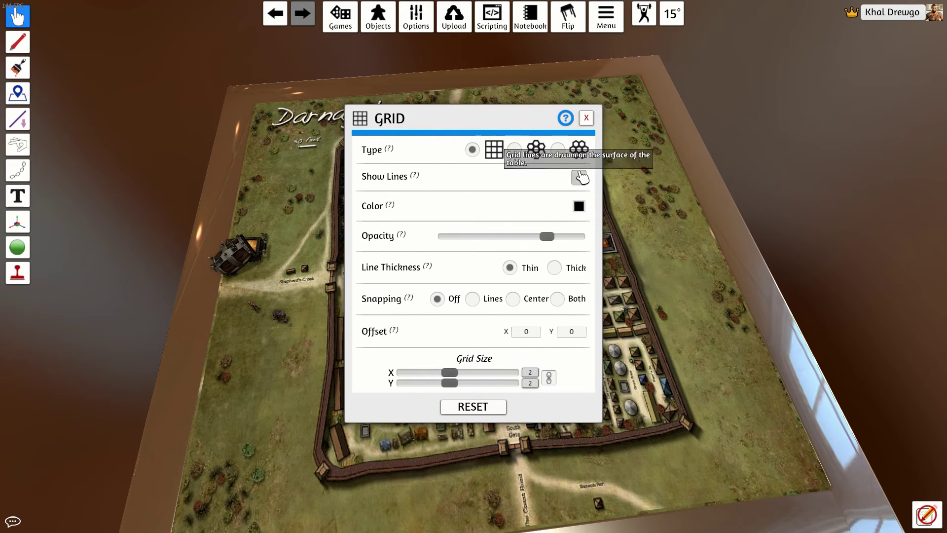
click(580, 175)
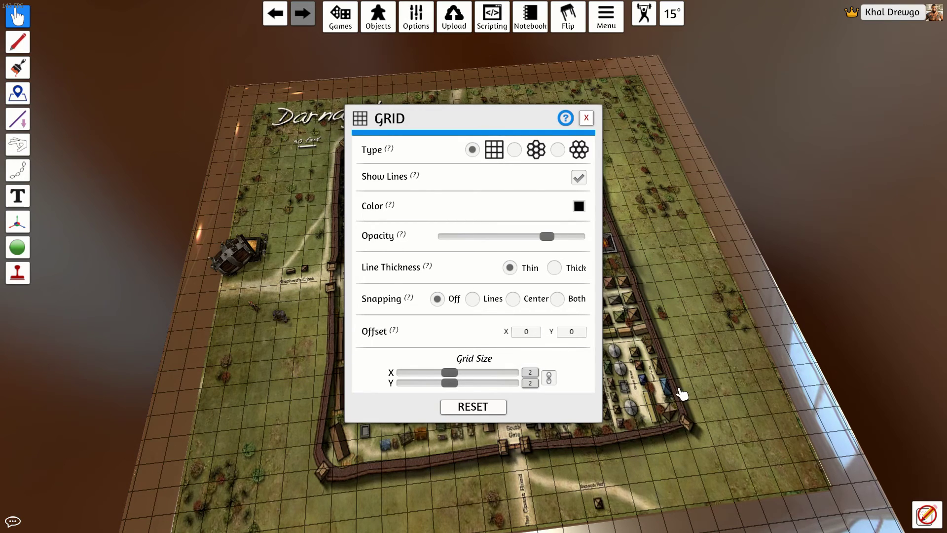
mouse_move(452, 377)
mouse_down()
mouse_move(491, 386)
mouse_move(425, 389)
mouse_move(439, 389)
mouse_up()
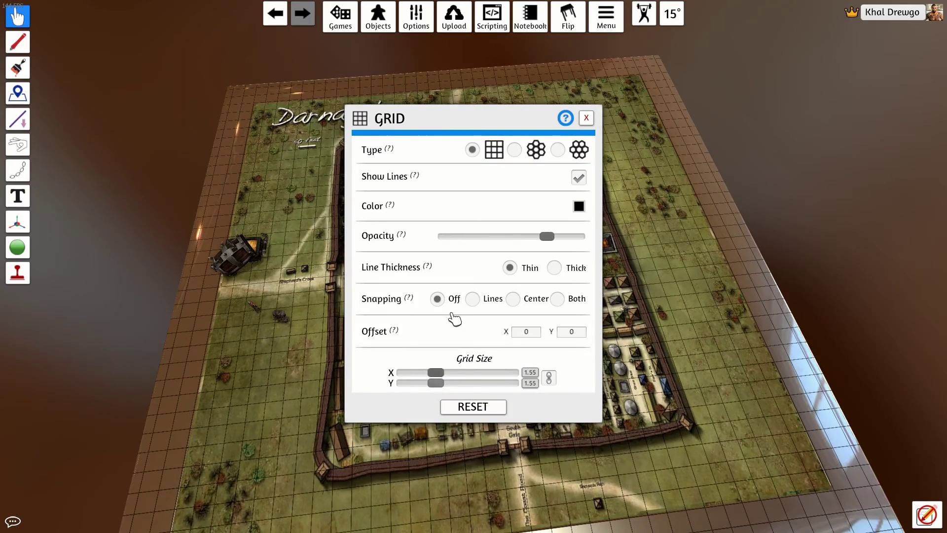
drag(477, 120, 655, 90)
drag(632, 350, 617, 349)
drag(612, 351, 610, 352)
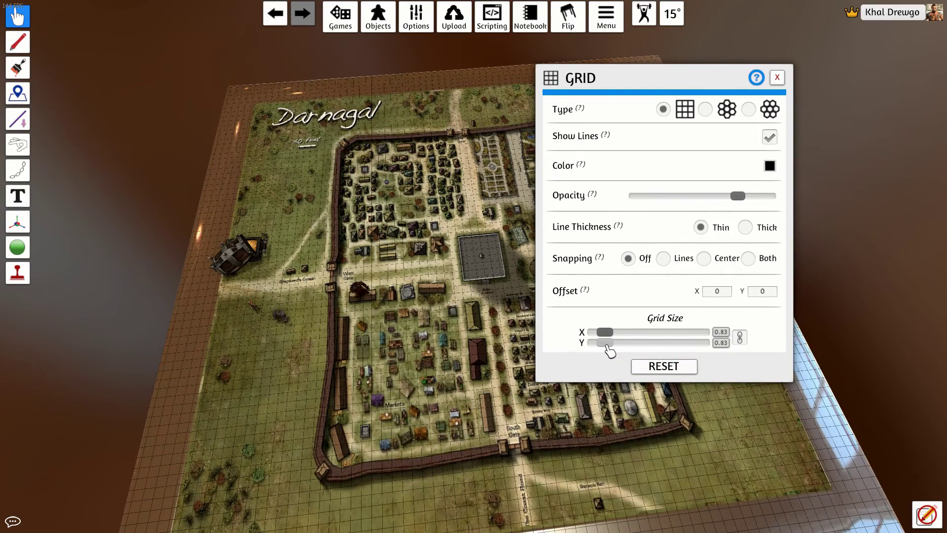
drag(611, 351, 602, 351)
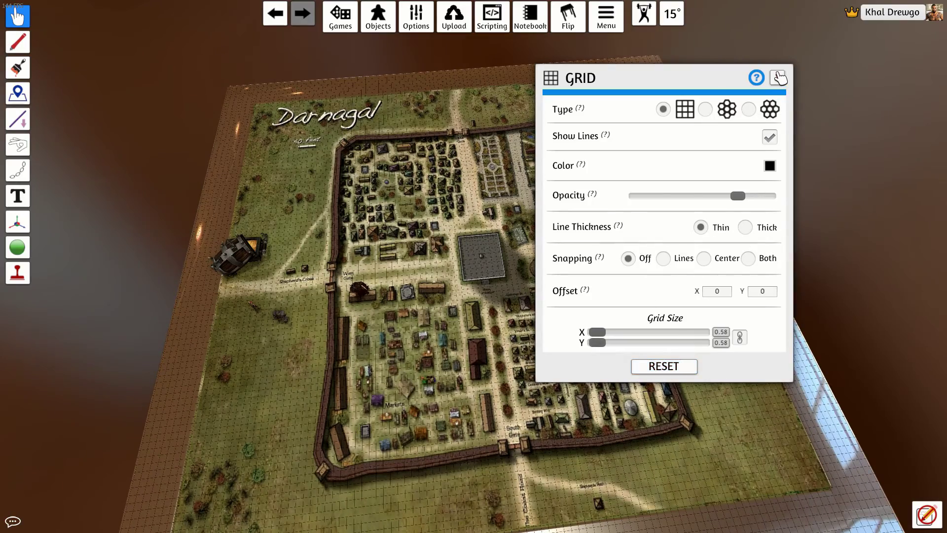
click(778, 77)
Move the armored dwarf mini onto the road at Shepherd's Crook outside the West Gate and scale it down
scroll(386, 334, up, 10)
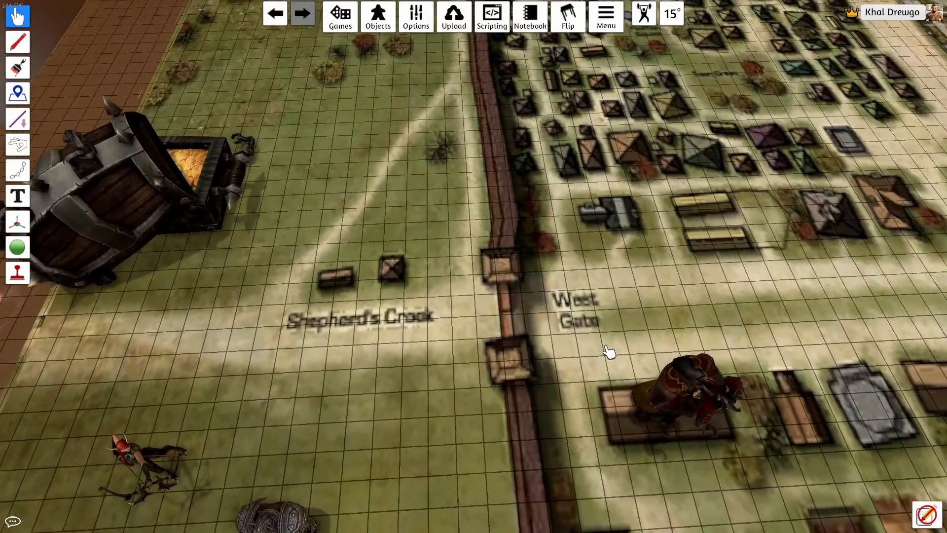
drag(606, 347, 471, 350)
key(a)
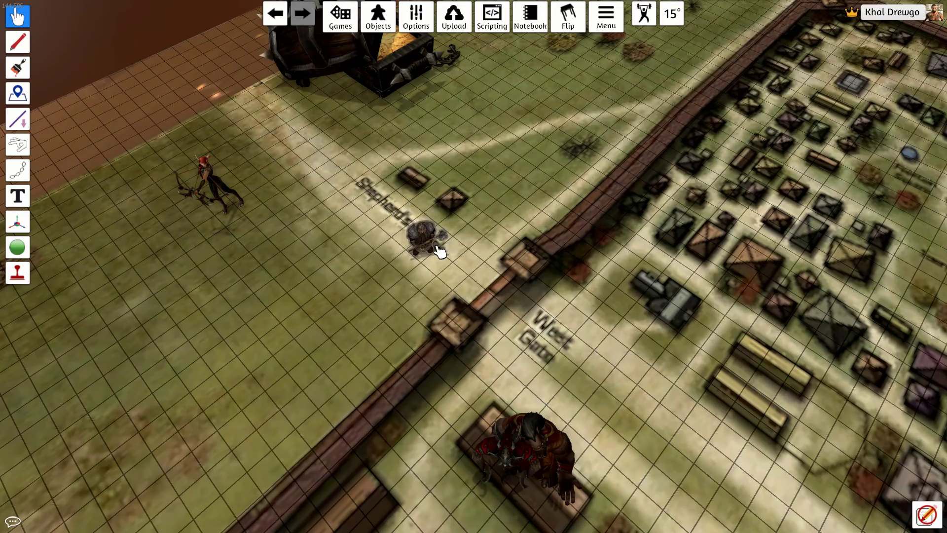
scroll(440, 251, up, 3)
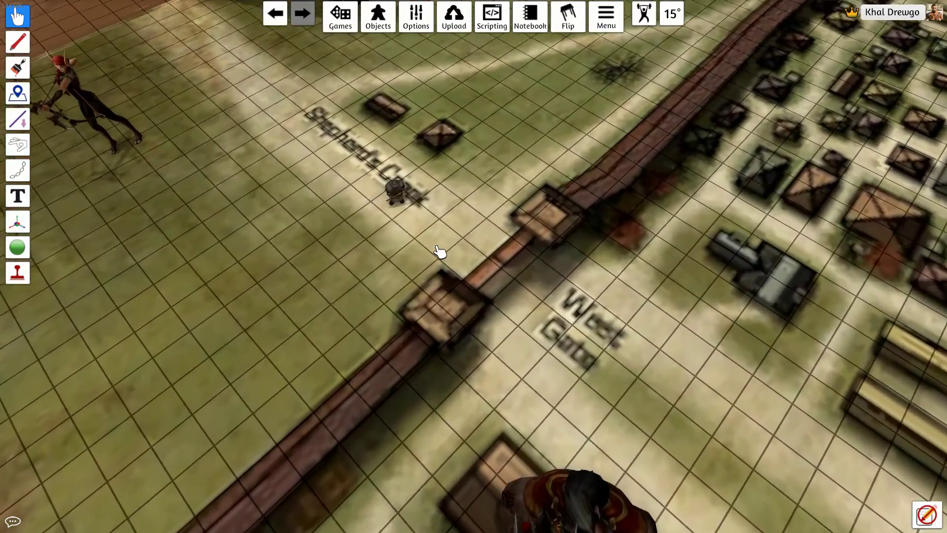
drag(437, 249, 528, 227)
Examine the whole gridded Darnagal map and compare the grid squares with its 50 feet scale bar
scroll(825, 228, down, 2)
scroll(484, 313, down, 5)
scroll(541, 239, down, 3)
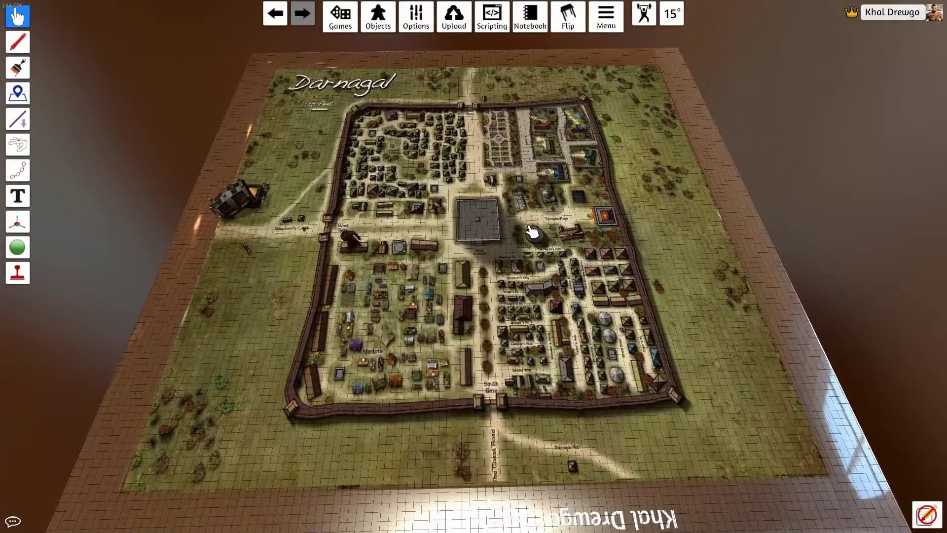
mouse_move(539, 334)
mouse_down()
mouse_move(485, 317)
mouse_move(538, 323)
mouse_move(549, 338)
mouse_up()
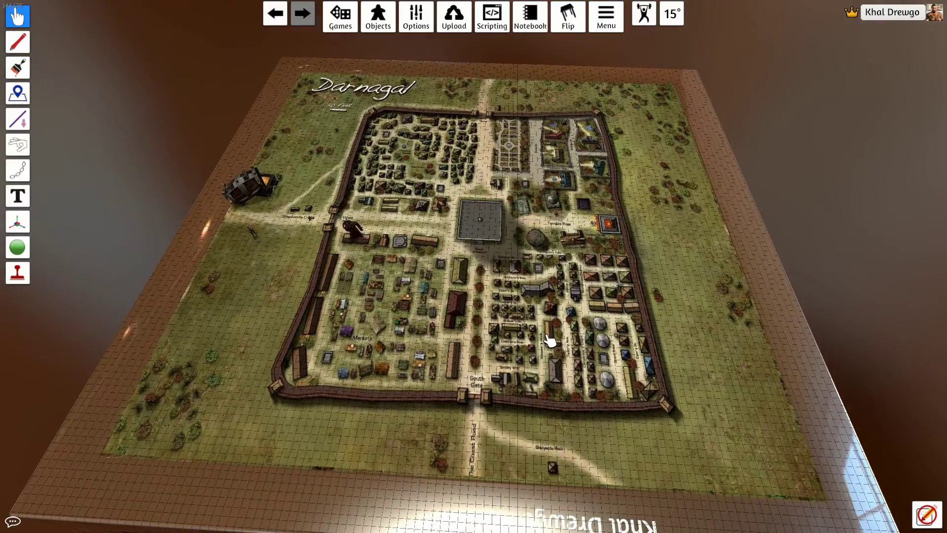
drag(516, 277, 534, 242)
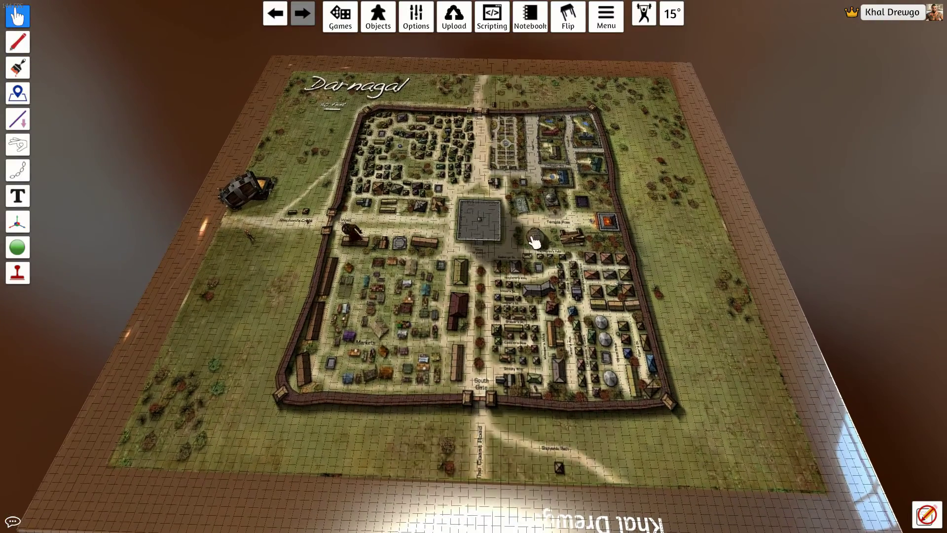
key(w)
key(a)
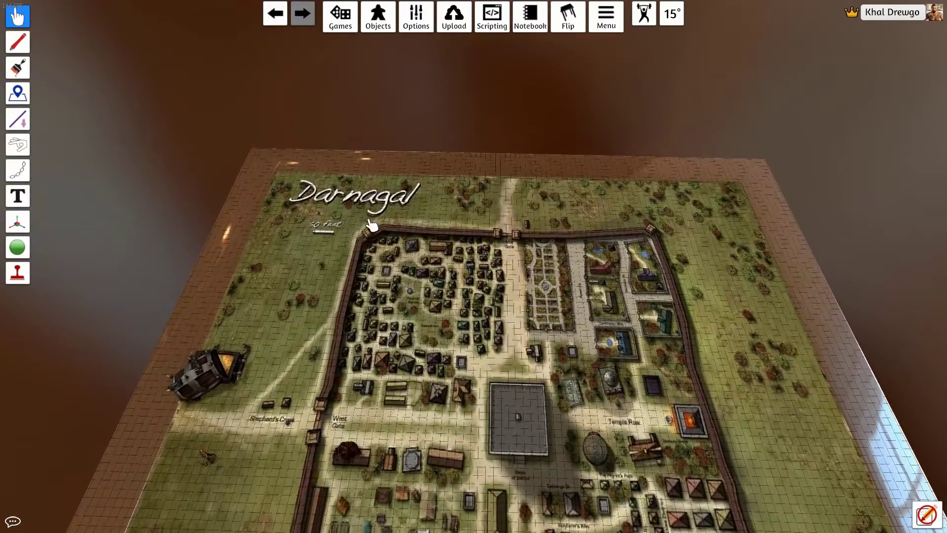
key(s)
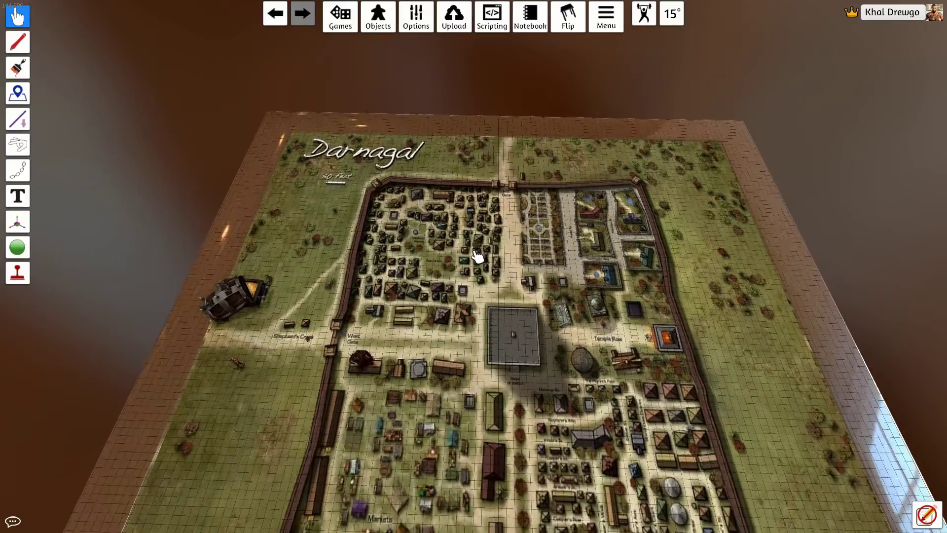
key(a)
scroll(404, 244, up, 3)
key(w)
scroll(544, 285, up, 5)
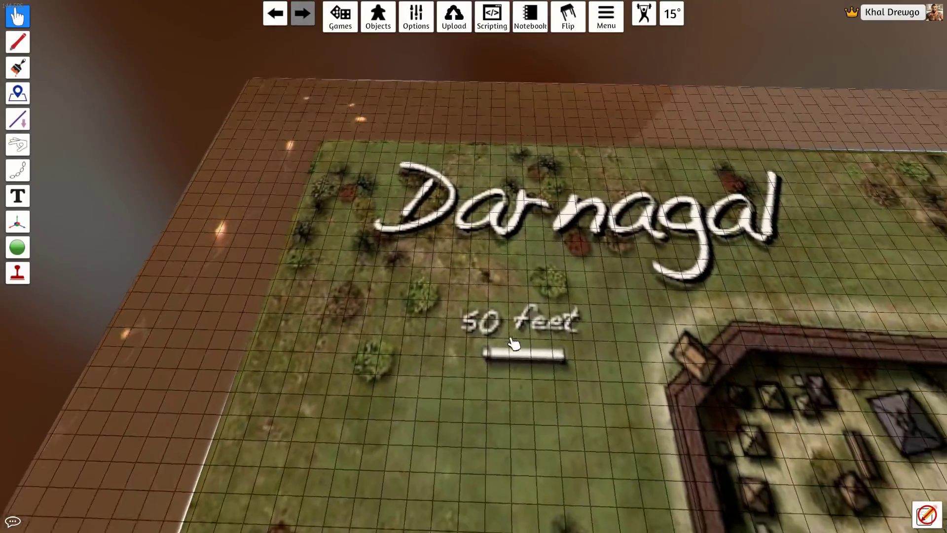
scroll(514, 344, down, 5)
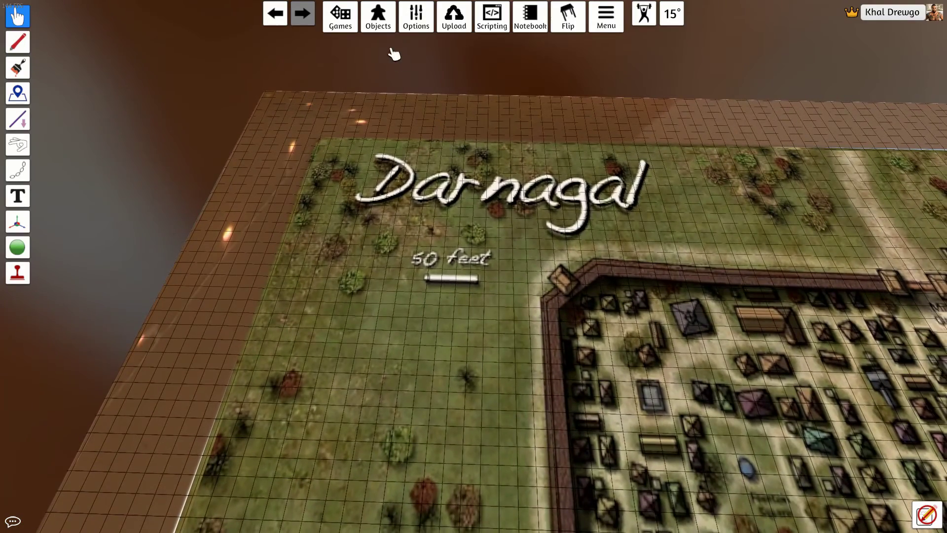
Reduce the table's grid size to 0.50 in X and Y and close the grid settings
click(416, 20)
click(437, 55)
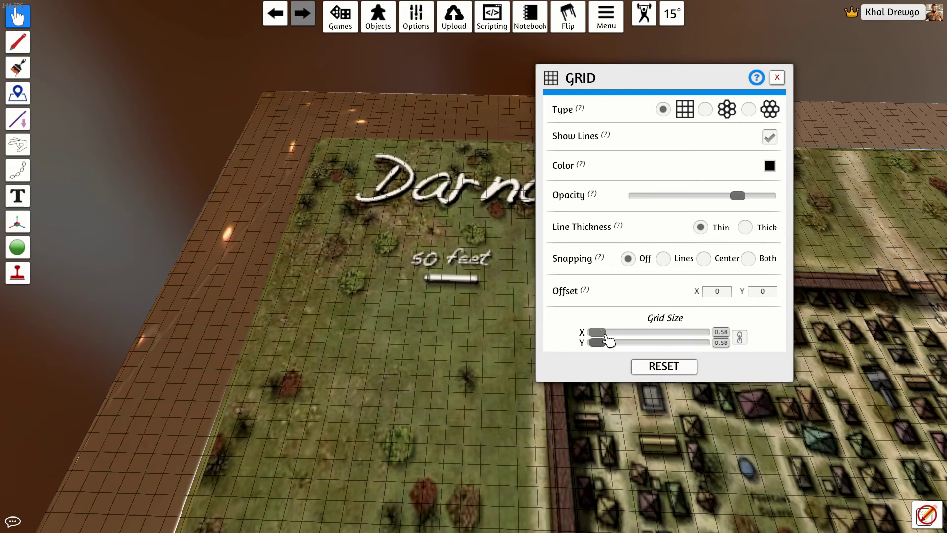
drag(606, 336, 598, 334)
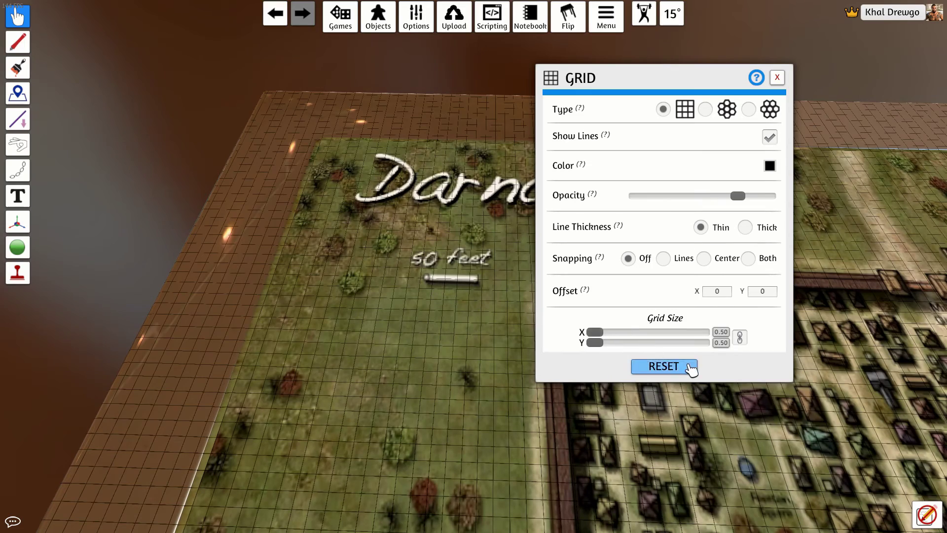
key(d)
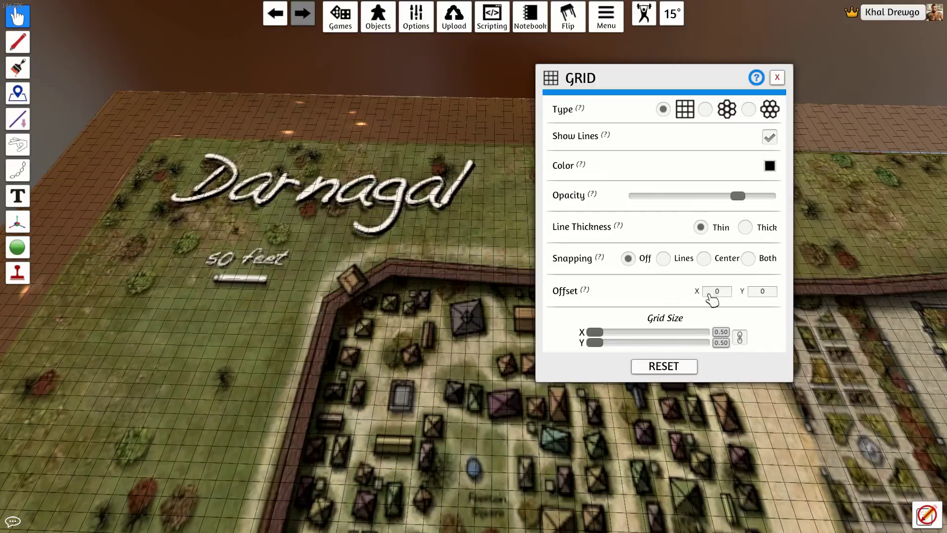
click(778, 77)
Look over the gridded Darnagal map from the full overview to a close view of the Markets district
scroll(727, 105, down, 10)
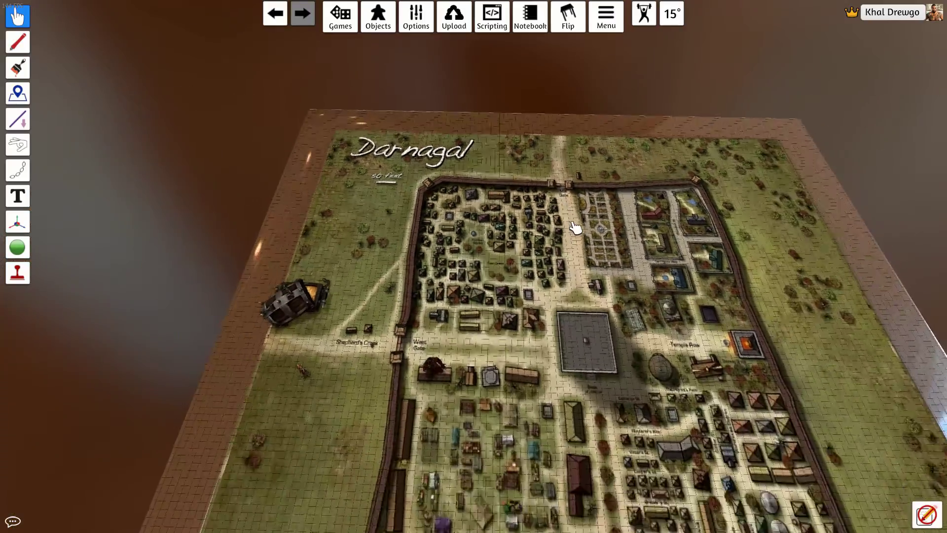
key(d)
key(s)
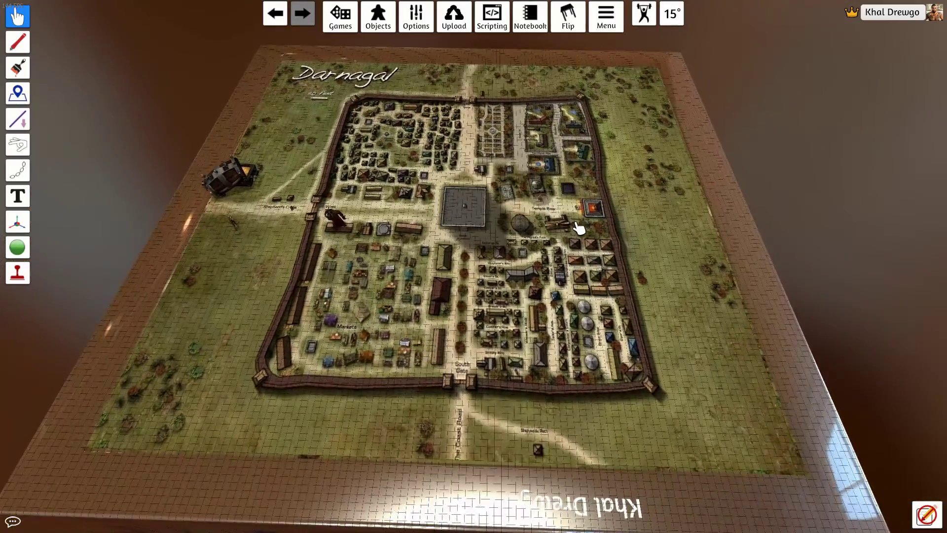
key(w)
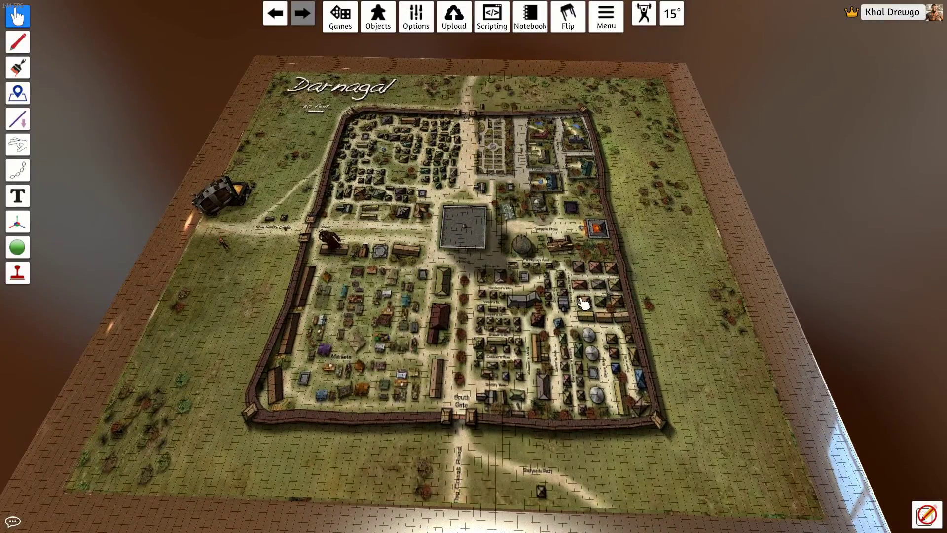
key(a)
key(w)
key(d)
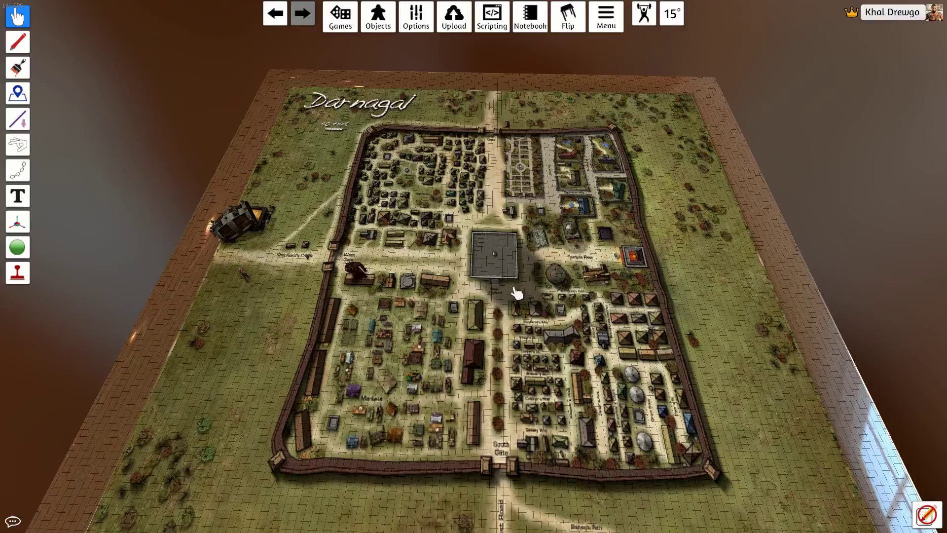
scroll(523, 300, up, 3)
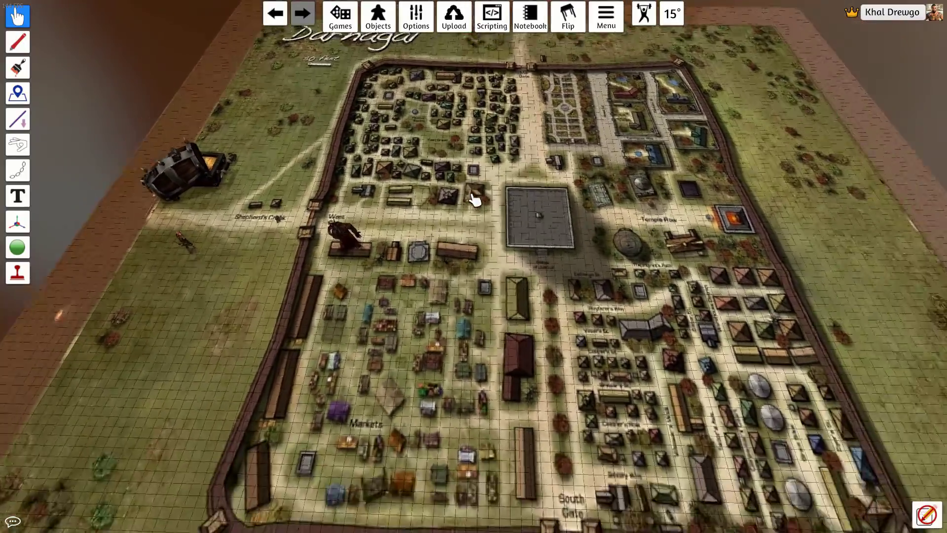
scroll(502, 362, down, 2)
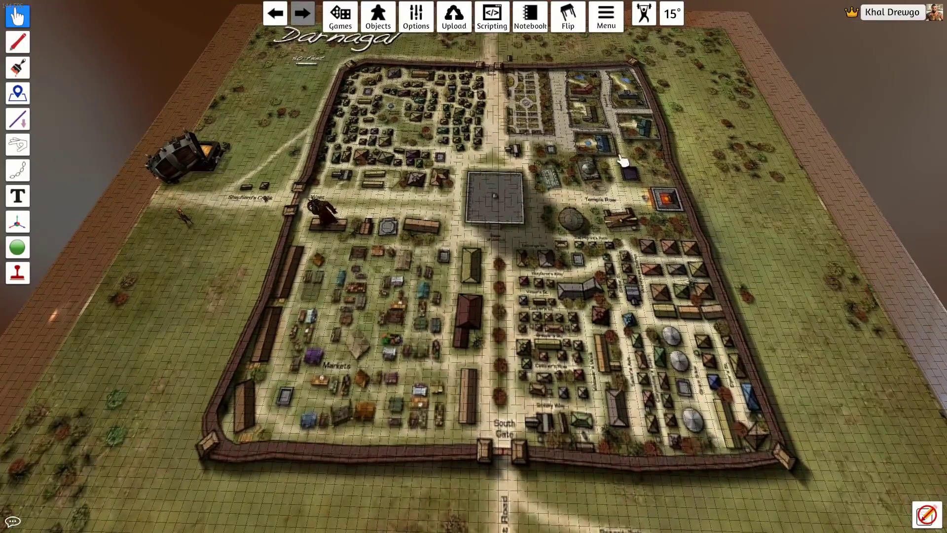
scroll(592, 313, down, 3)
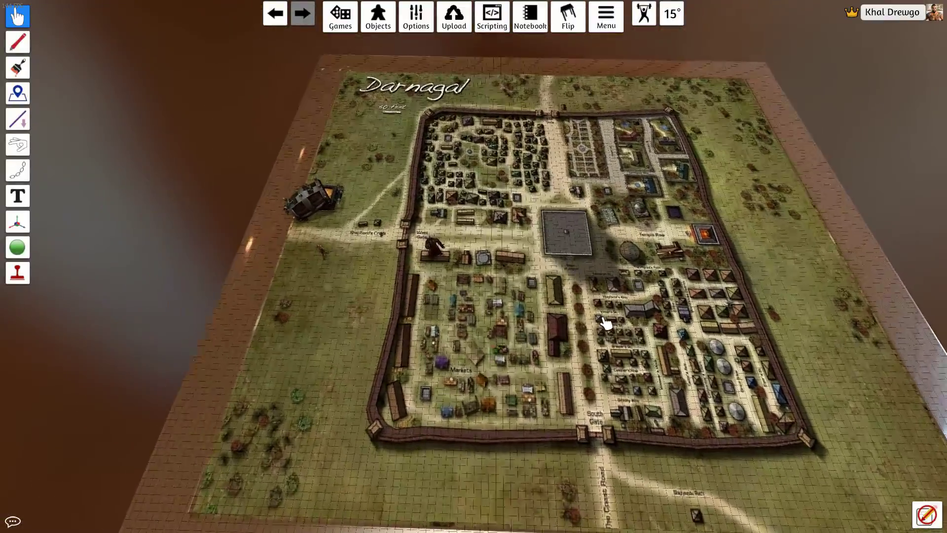
scroll(592, 326, up, 3)
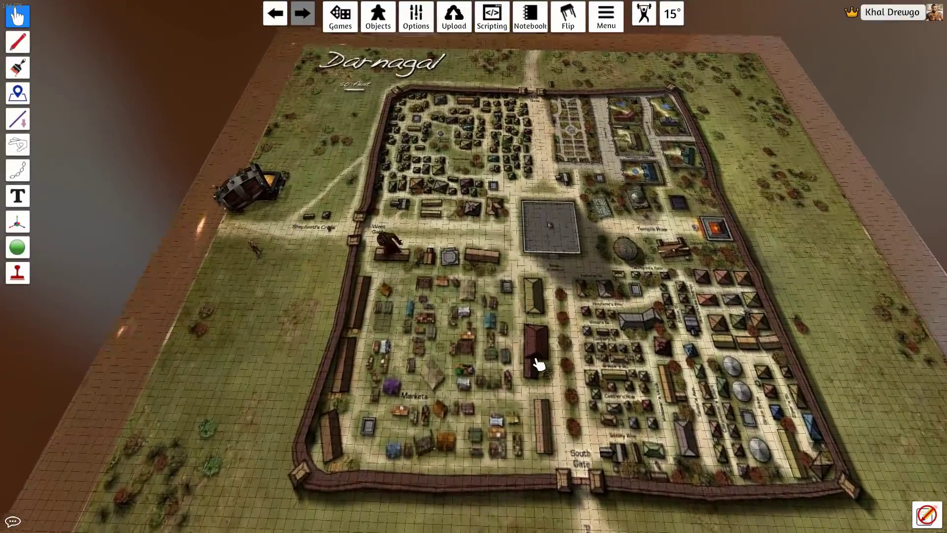
scroll(539, 364, up, 5)
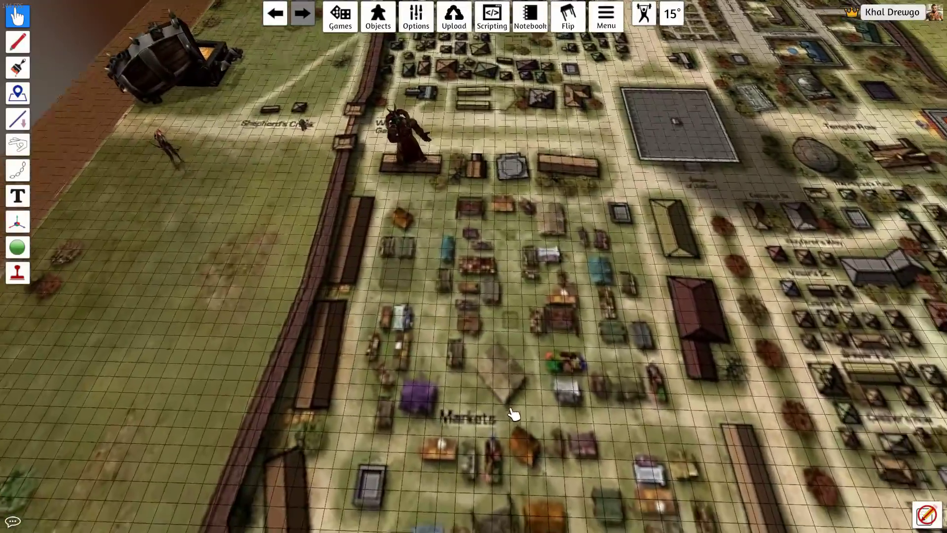
key(w)
key(a)
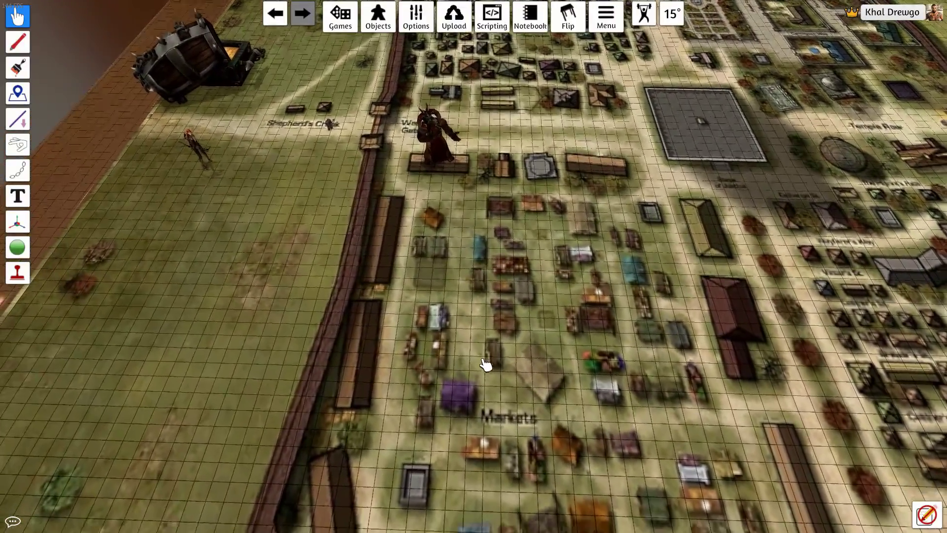
key(s)
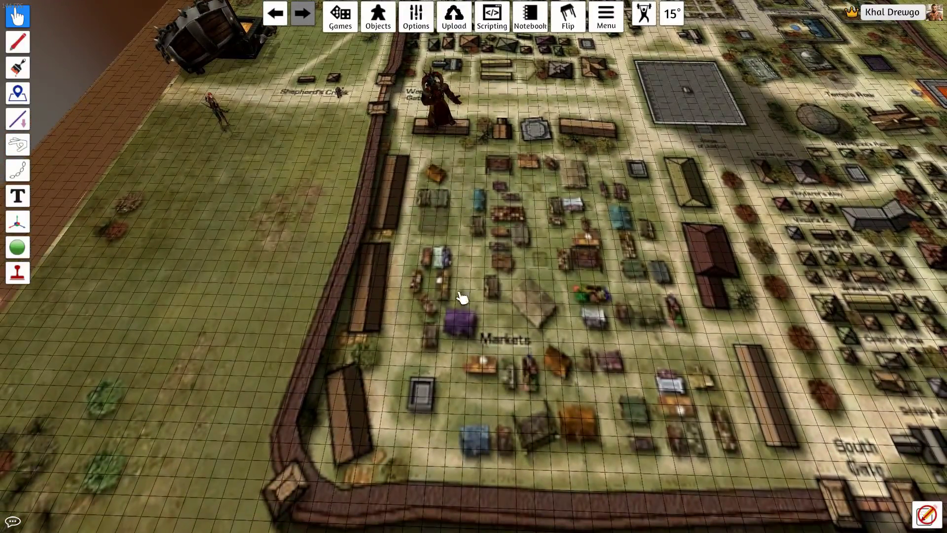